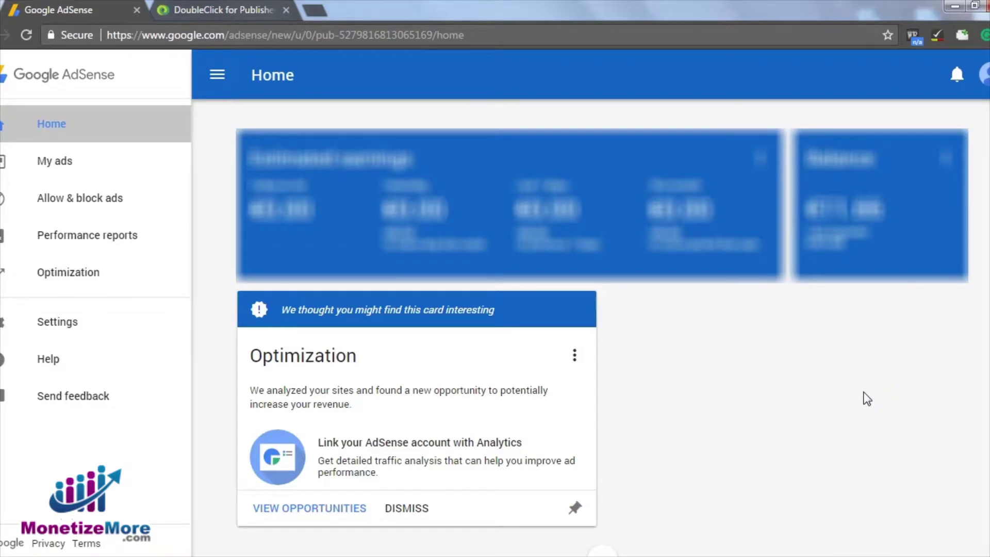
{"action": "left_click", "coordinate": [54, 164]}
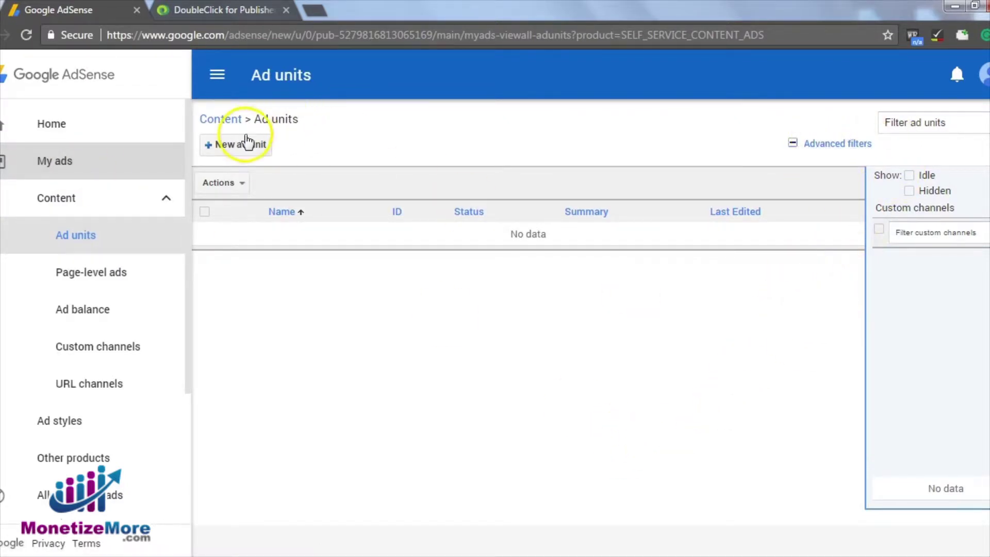
{"action": "key", "text": "alt+Tab"}
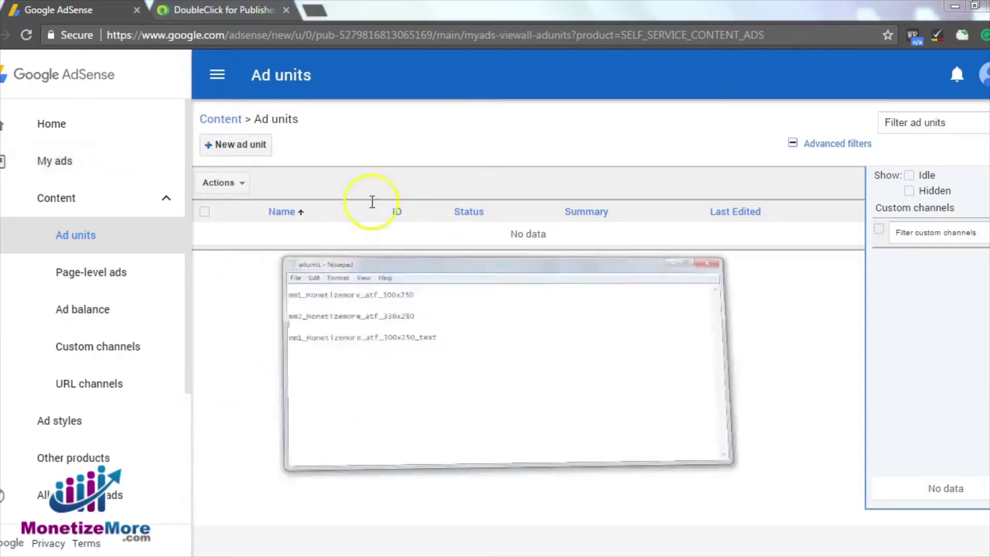
{"action": "left_click_drag", "start_coordinate": [509, 192], "coordinate": [332, 195]}
{"action": "key", "text": "ctrl+c"}
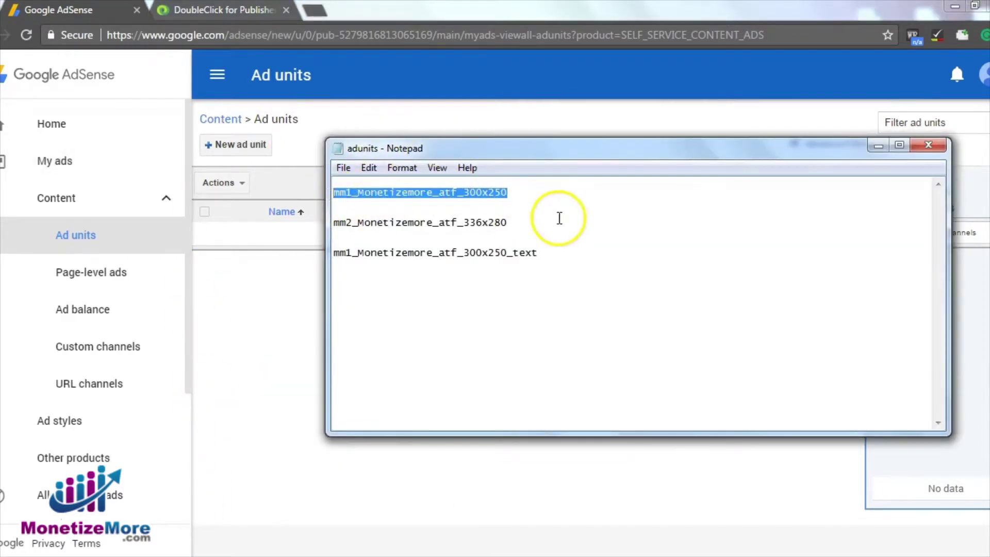
{"action": "left_click_drag", "start_coordinate": [554, 222], "coordinate": [334, 225]}
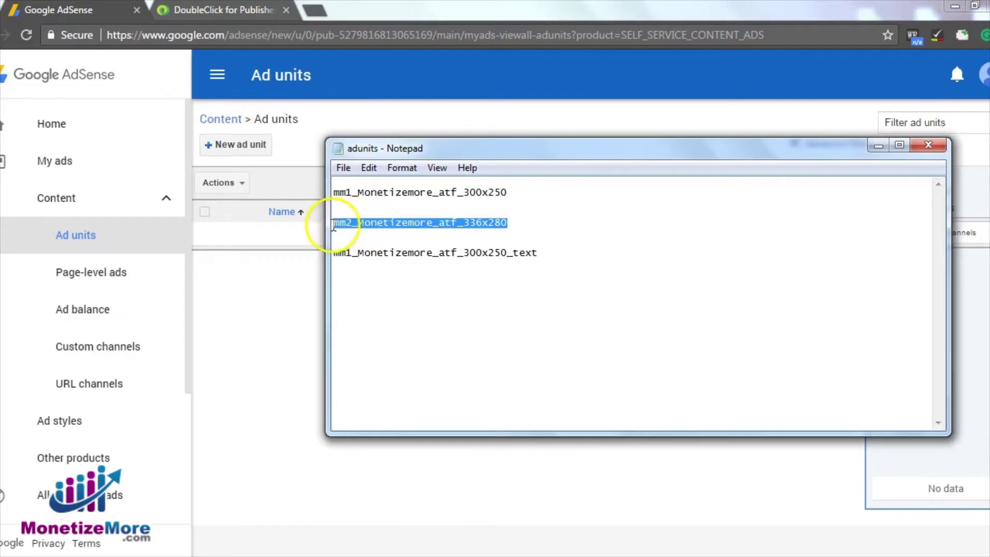
{"action": "left_click", "coordinate": [285, 309]}
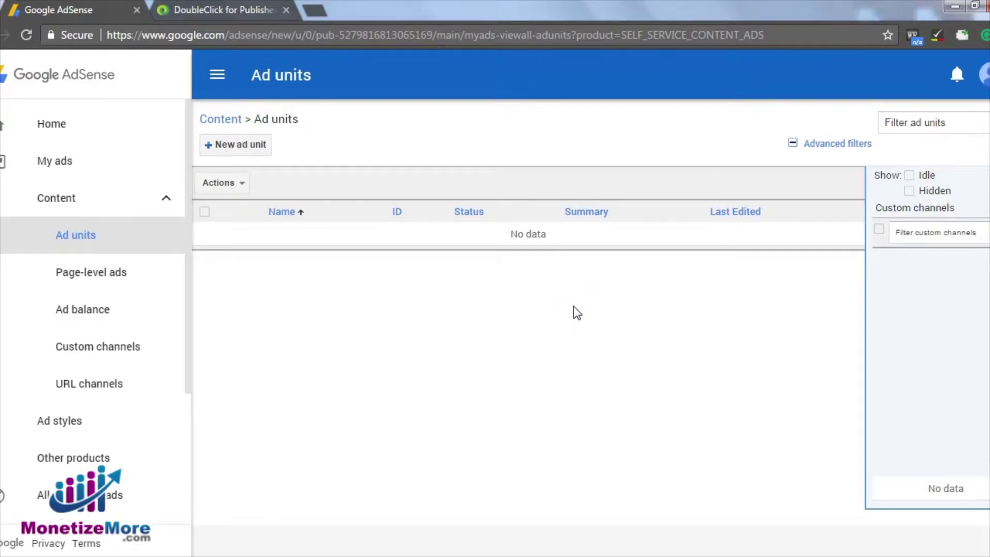
{"action": "left_click", "coordinate": [237, 149]}
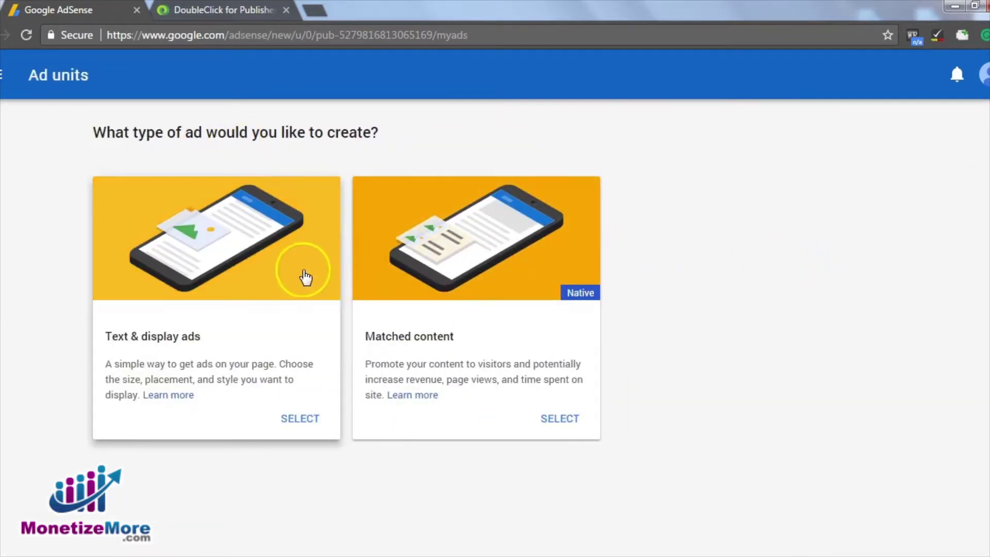
Create a Text & display unit named mm1_Monetizemore_atf_300x250 at 300x250 Medium Rectangle and save it
{"action": "left_click", "coordinate": [268, 265]}
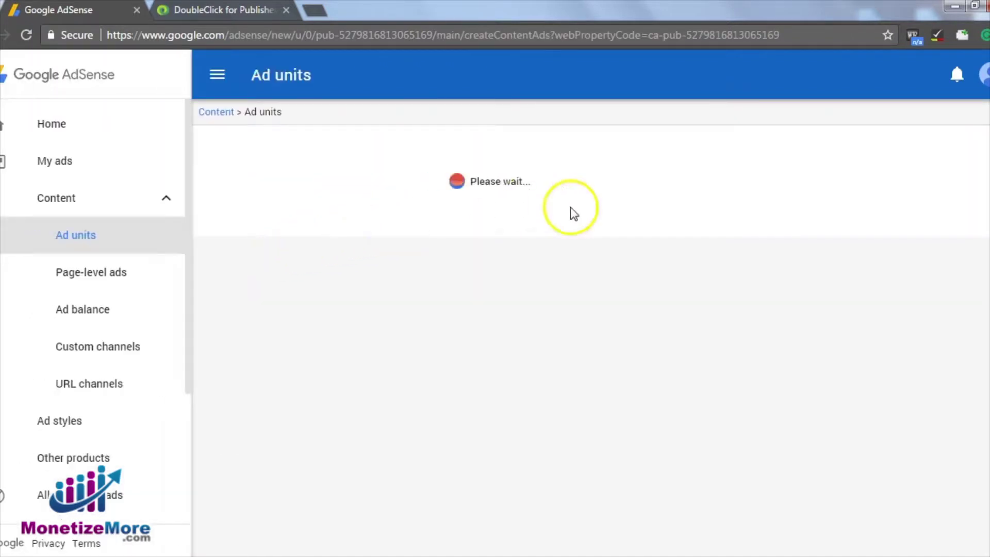
{"action": "key", "text": "ctrl+v"}
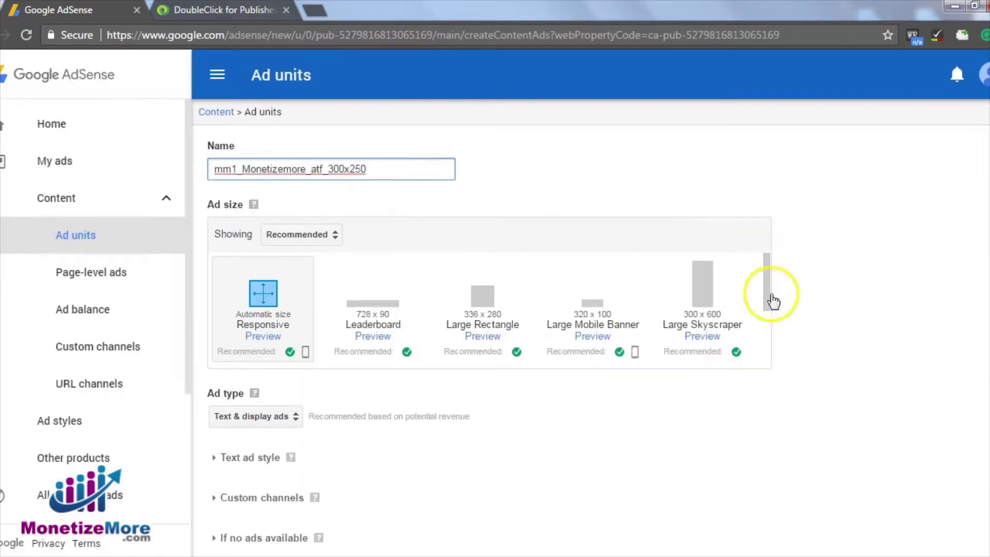
{"action": "scroll", "coordinate": [622, 287], "scroll_direction": "down", "scroll_amount": 1}
{"action": "scroll", "coordinate": [620, 285], "scroll_direction": "down", "scroll_amount": 2}
{"action": "left_click", "coordinate": [263, 299]}
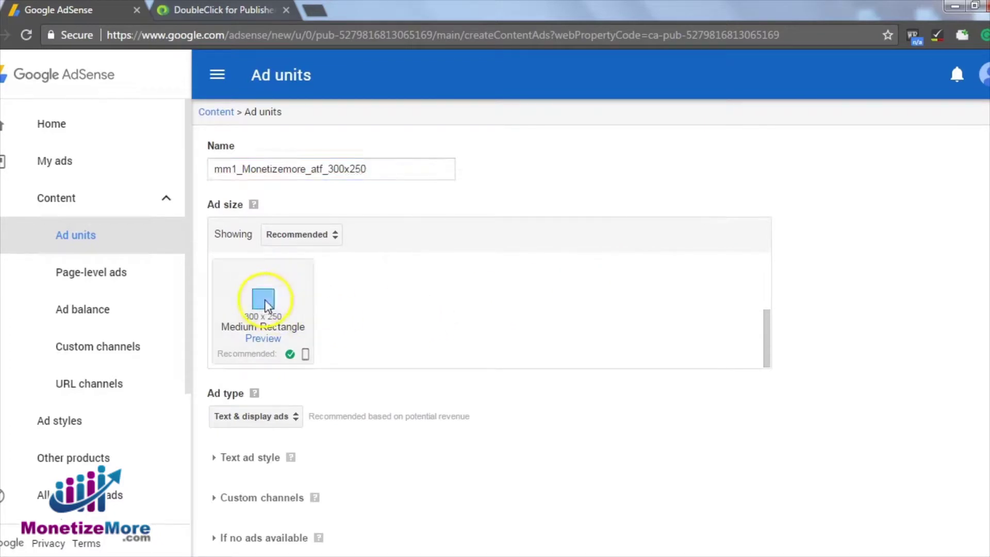
{"action": "scroll", "coordinate": [844, 217], "scroll_direction": "down", "scroll_amount": 1}
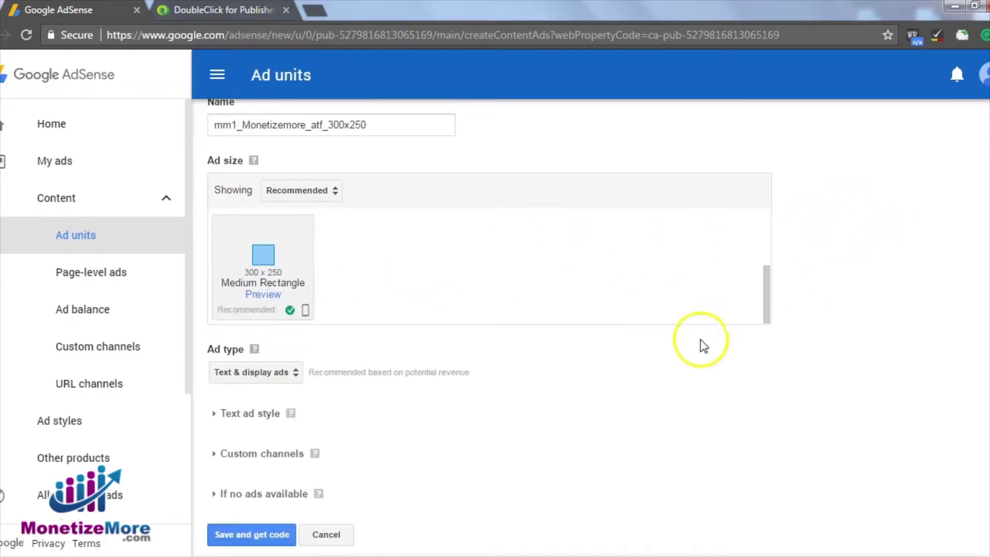
{"action": "left_click", "coordinate": [256, 534]}
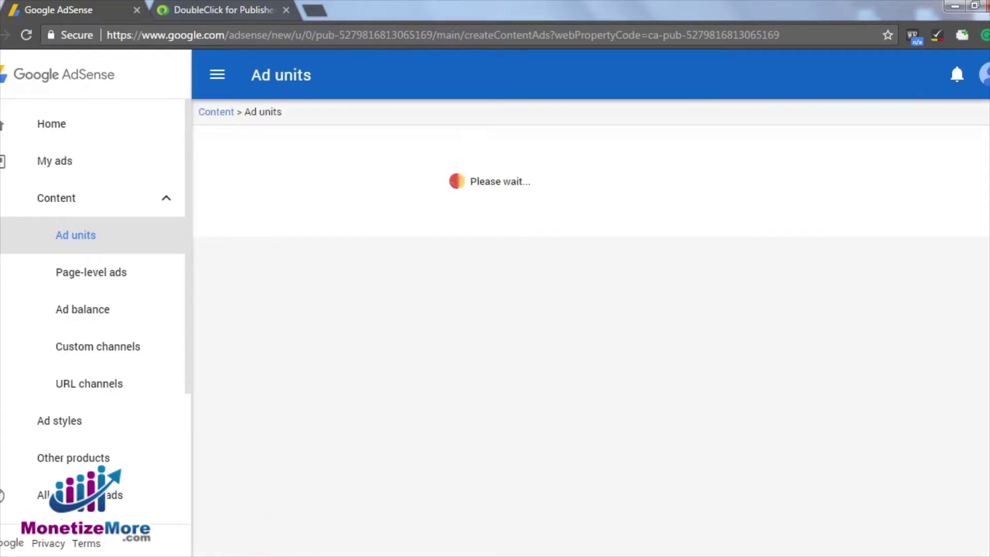
Copy the mm2 unit name from the notes and close the ad code result
{"action": "key", "text": "alt+Tab"}
{"action": "left_click_drag", "start_coordinate": [532, 221], "coordinate": [313, 227]}
{"action": "key", "text": "ctrl+c"}
{"action": "left_click", "coordinate": [318, 324]}
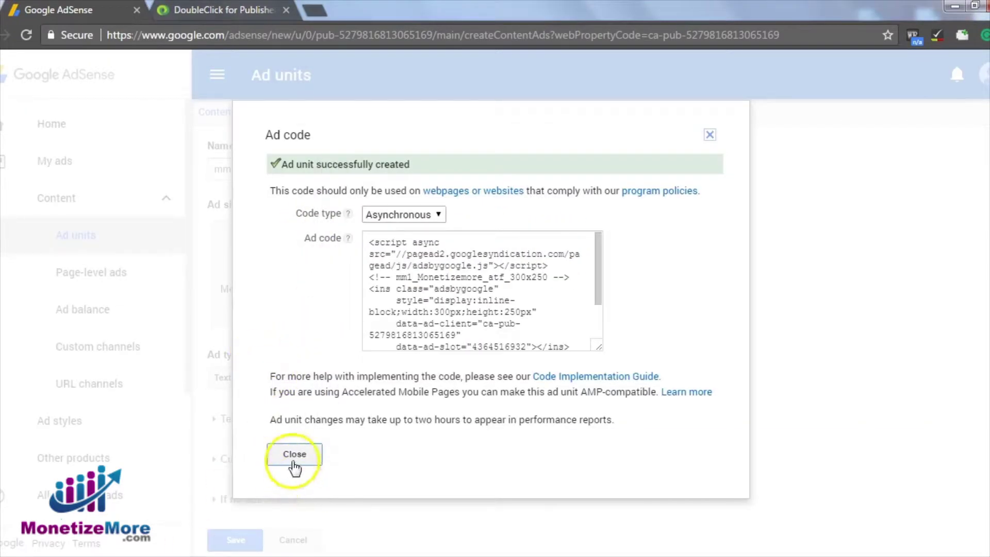
{"action": "left_click", "coordinate": [293, 456]}
Create a Text & display unit named mm2_Monetizemore_atf_336x280 at 336x280 Large Rectangle and save it
{"action": "left_click", "coordinate": [239, 147]}
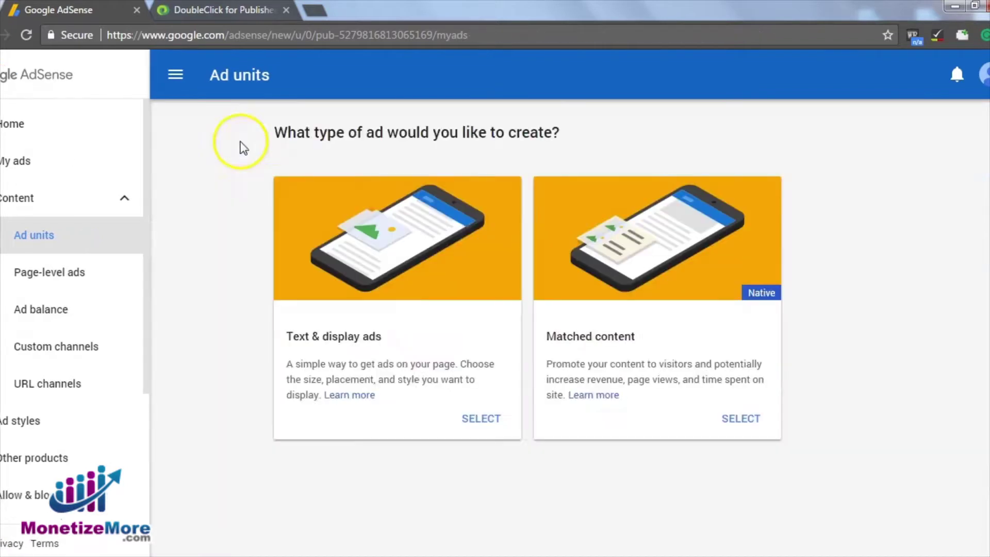
{"action": "left_click", "coordinate": [290, 217]}
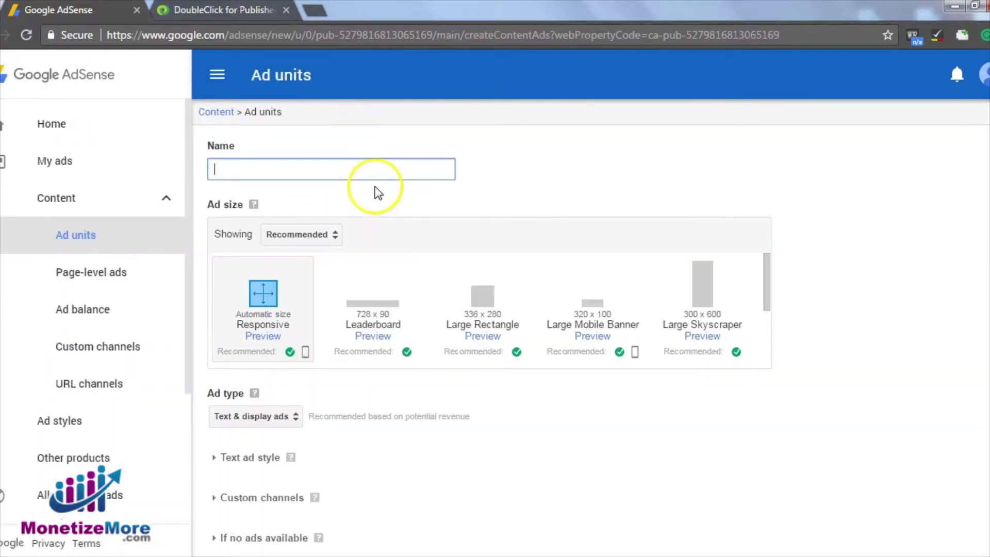
{"action": "key", "text": "ctrl+v"}
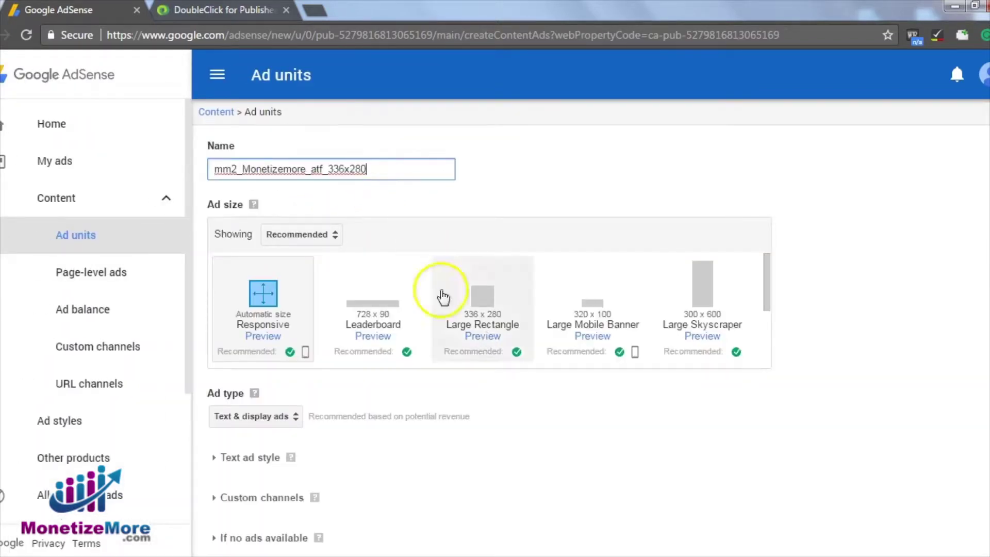
{"action": "left_click", "coordinate": [482, 294]}
{"action": "scroll", "coordinate": [562, 408], "scroll_direction": "down", "scroll_amount": 1}
{"action": "left_click", "coordinate": [254, 533]}
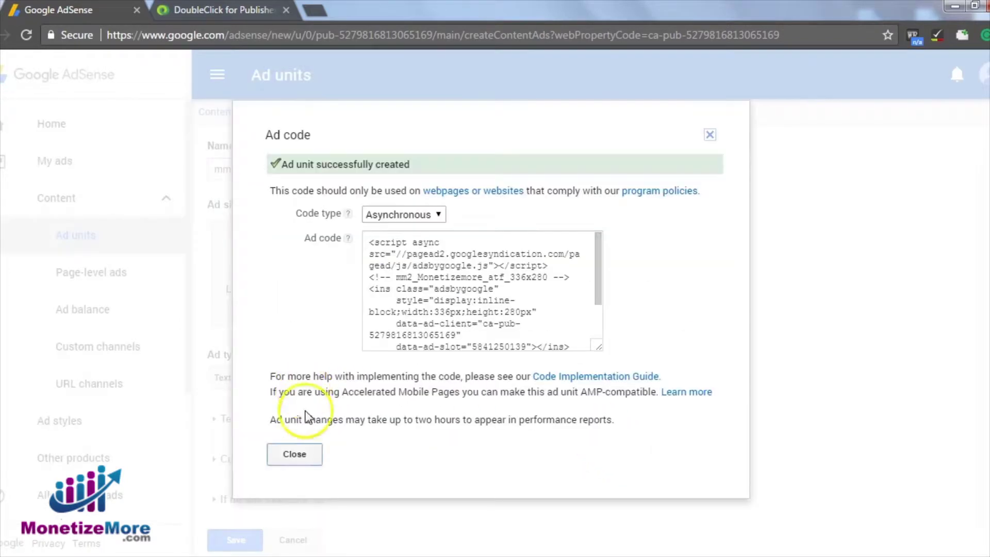
{"action": "left_click", "coordinate": [300, 458]}
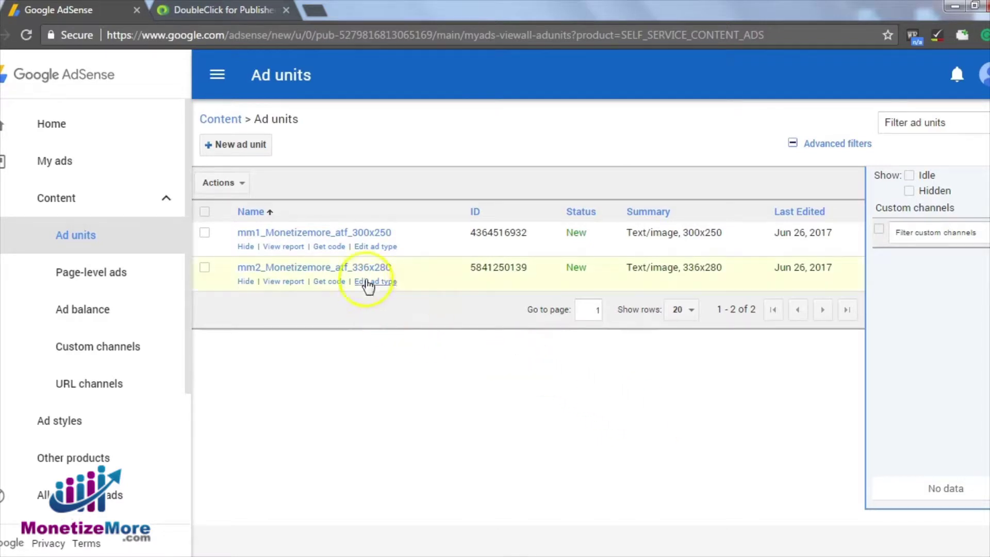
Display and select the 336x280 unit's ad code, then close the code view
{"action": "left_click", "coordinate": [330, 282]}
{"action": "left_click", "coordinate": [490, 294]}
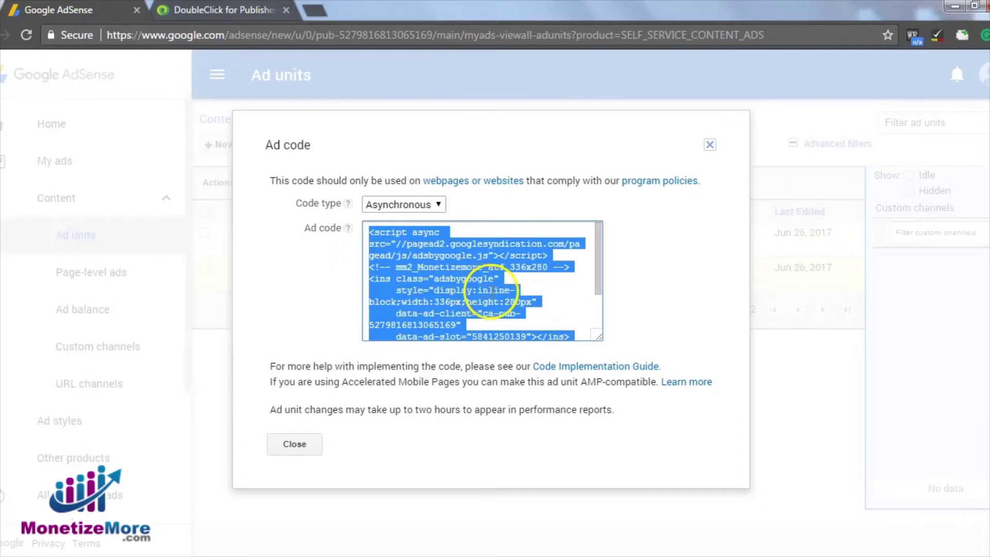
{"action": "left_click", "coordinate": [711, 146]}
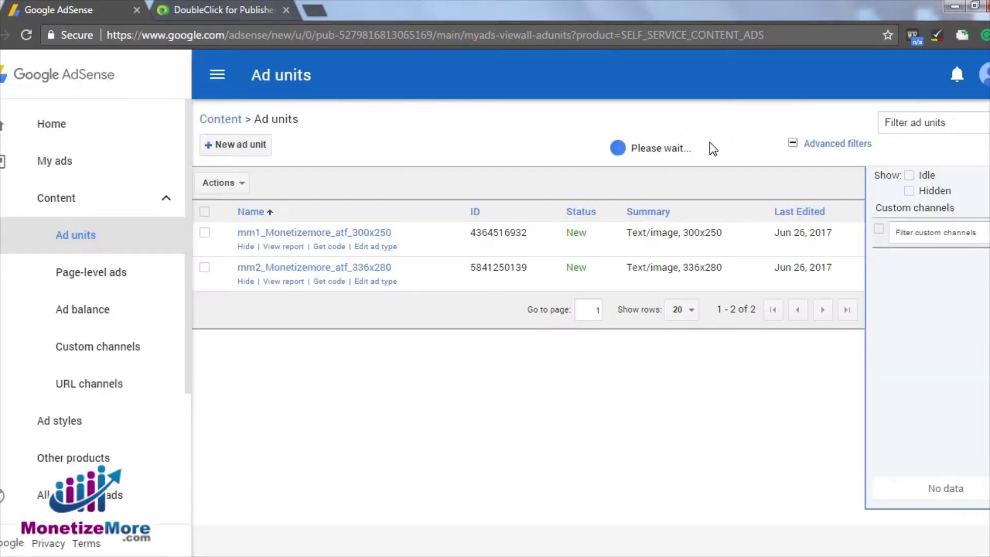
{"action": "left_click", "coordinate": [213, 11]}
Open the MrPoll_AdSense order's MP_bottom_adsense_336x280 line item and show its creatives
{"action": "scroll", "coordinate": [524, 354], "scroll_direction": "down", "scroll_amount": 3}
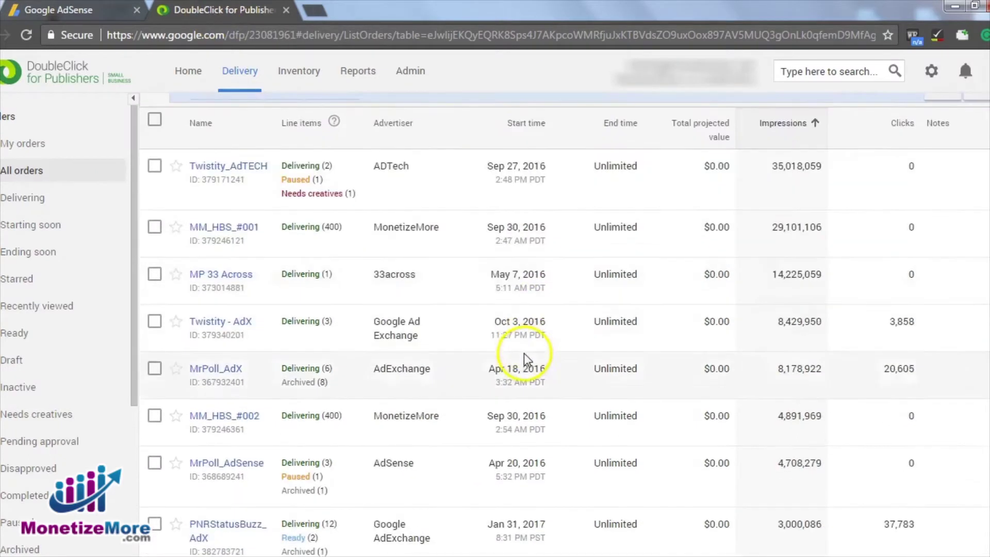
{"action": "scroll", "coordinate": [524, 353], "scroll_direction": "down", "scroll_amount": 3}
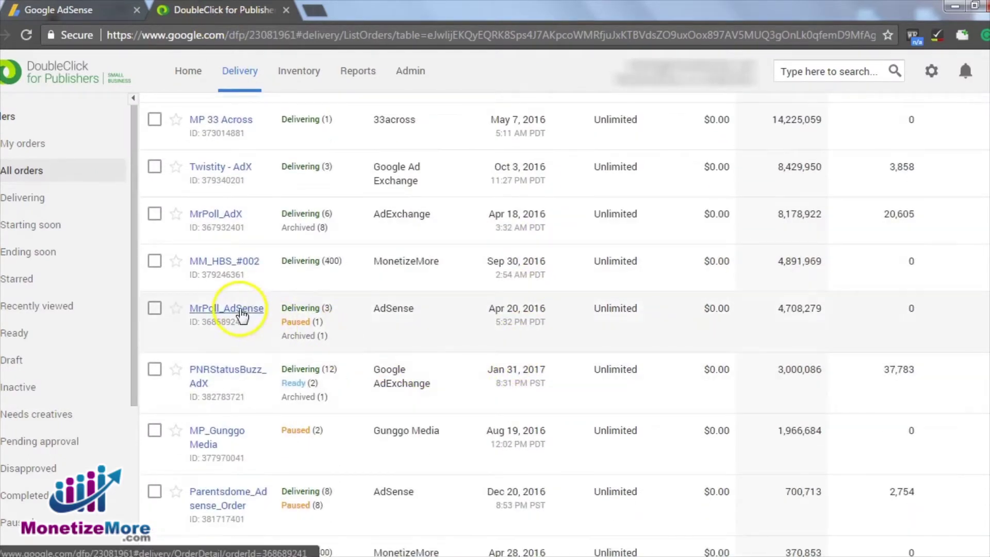
{"action": "left_click", "coordinate": [239, 308]}
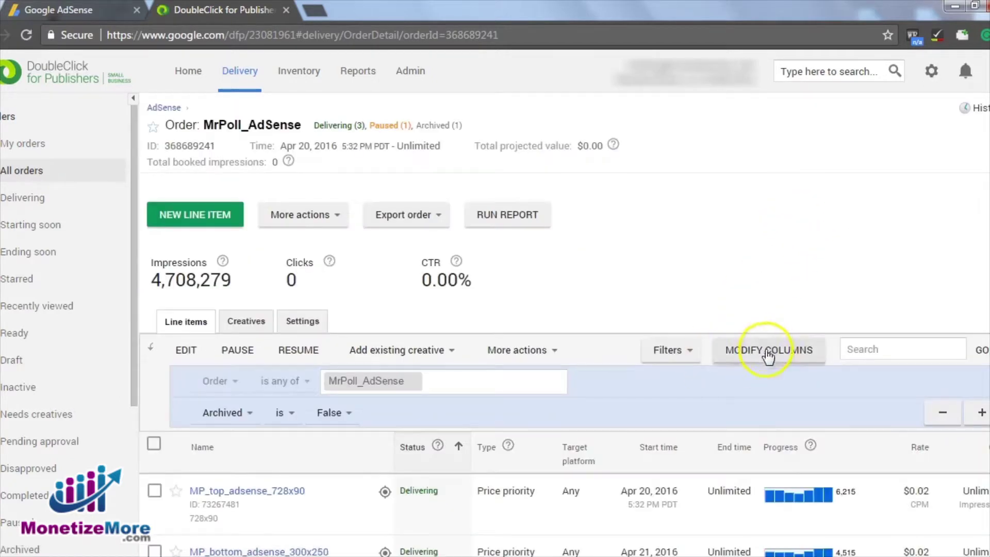
{"action": "scroll", "coordinate": [762, 349], "scroll_direction": "down", "scroll_amount": 6}
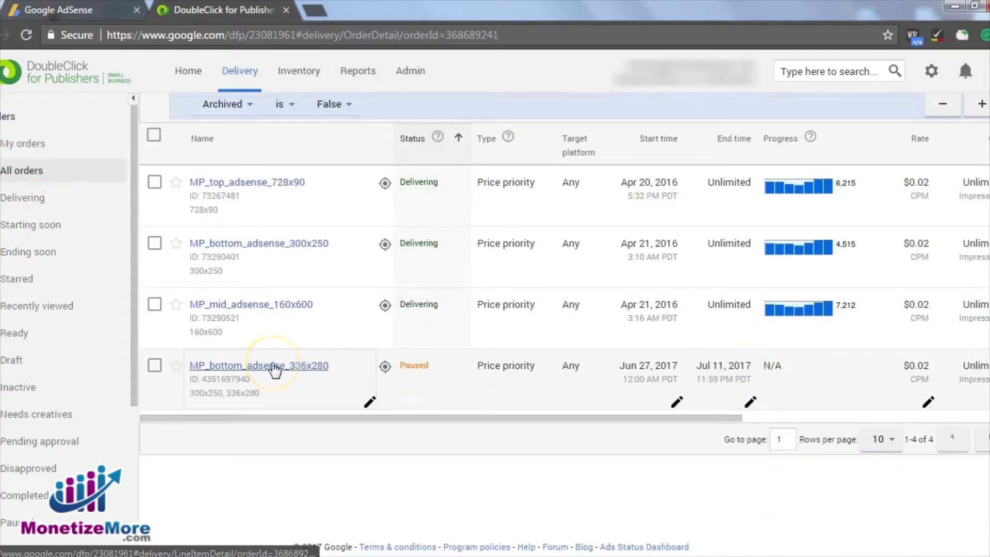
{"action": "left_click", "coordinate": [274, 368]}
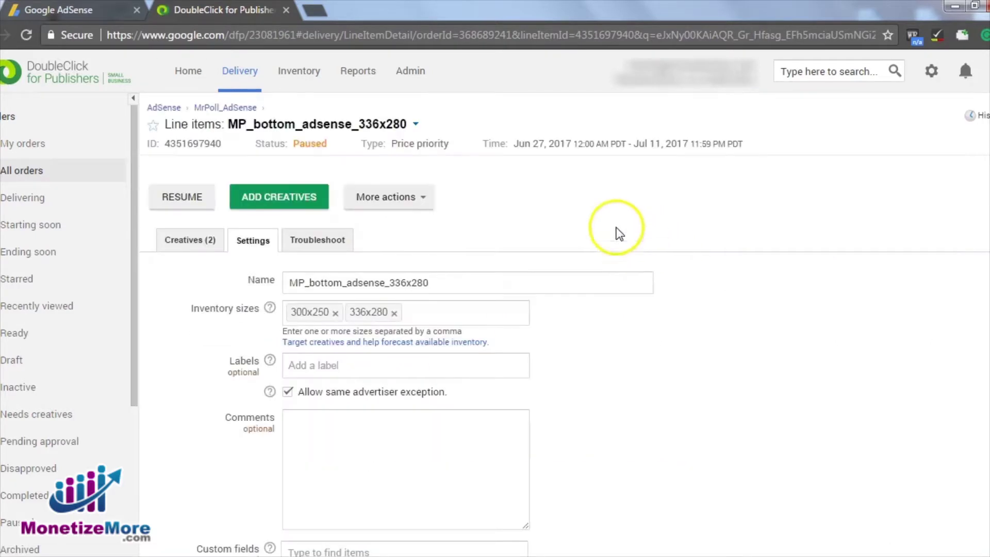
{"action": "left_click", "coordinate": [193, 310]}
{"action": "scroll", "coordinate": [586, 269], "scroll_direction": "down", "scroll_amount": 3}
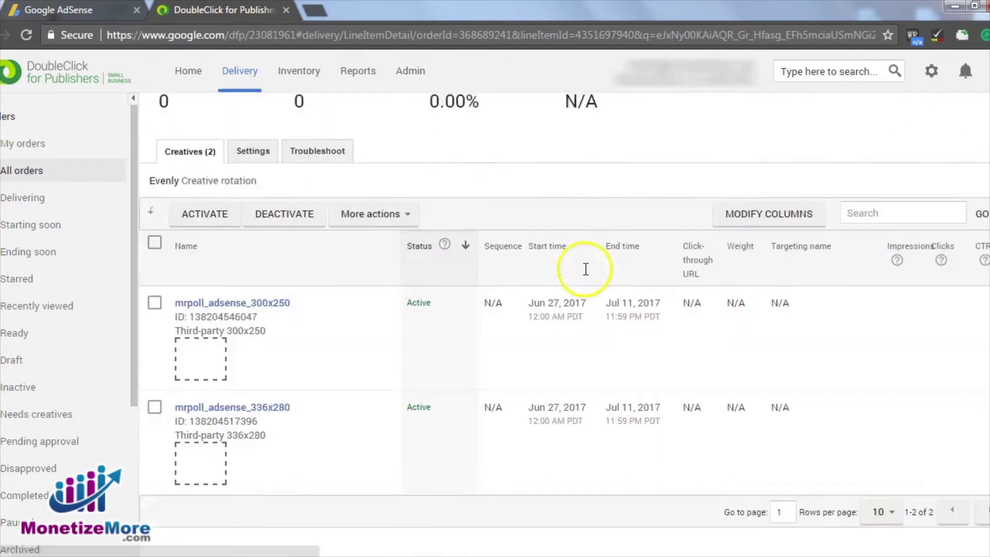
{"action": "scroll", "coordinate": [586, 268], "scroll_direction": "down", "scroll_amount": 2}
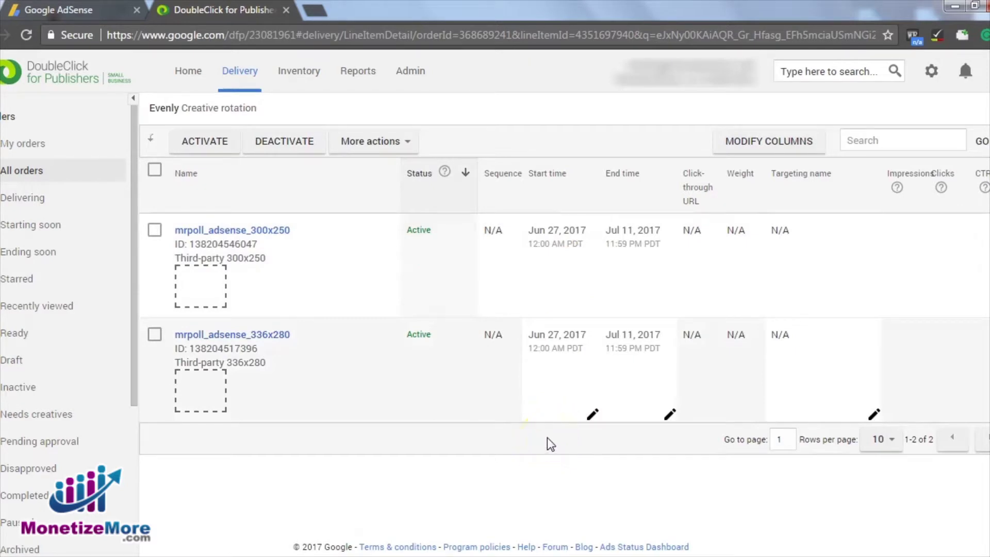
{"action": "left_click", "coordinate": [552, 442]}
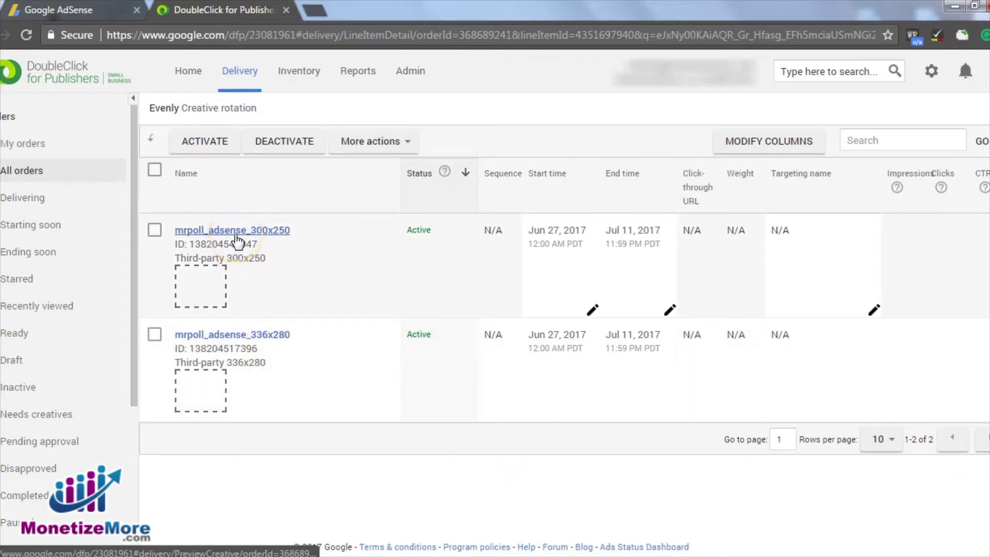
{"action": "left_click", "coordinate": [482, 335]}
{"action": "left_click_drag", "start_coordinate": [267, 256], "coordinate": [225, 258]}
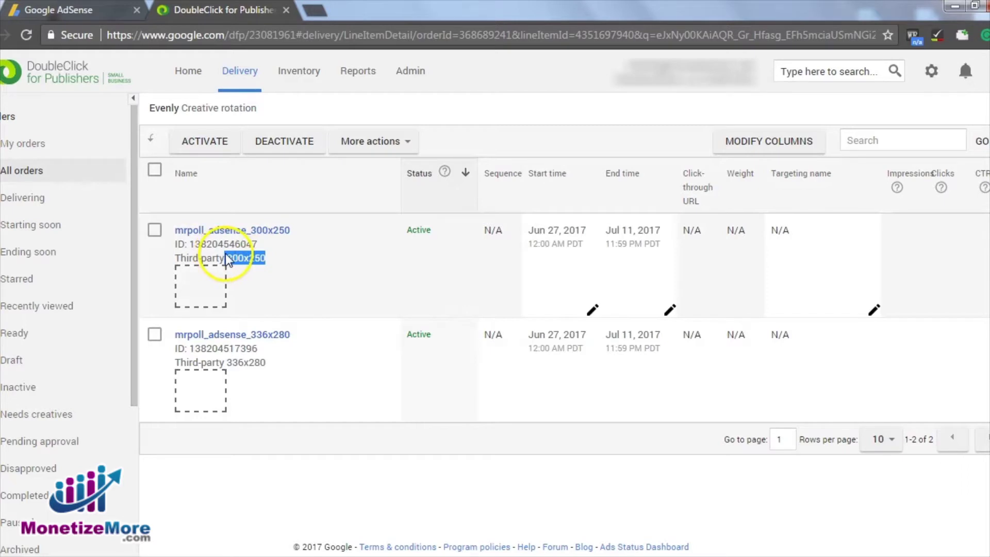
{"action": "left_click_drag", "start_coordinate": [287, 364], "coordinate": [231, 367]}
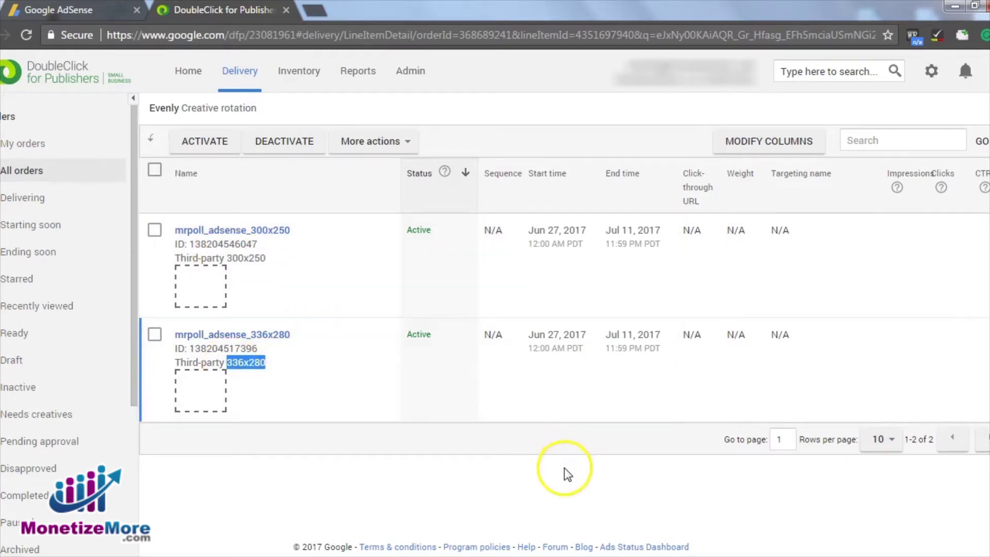
{"action": "left_click", "coordinate": [564, 481]}
{"action": "scroll", "coordinate": [564, 481], "scroll_direction": "up", "scroll_amount": 3}
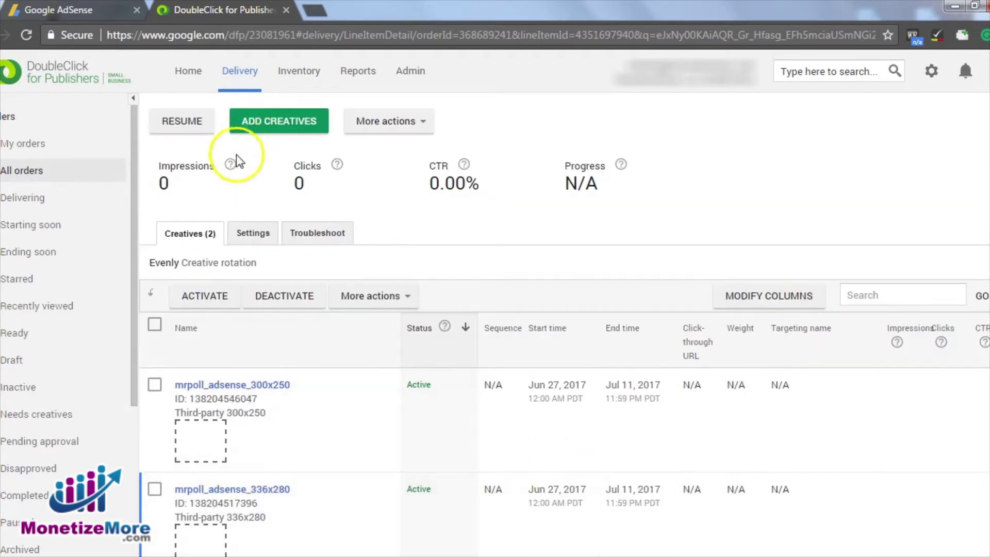
In the line item settings, confirm Rotate creatives under Adjust delivery is set to Evenly
{"action": "left_click", "coordinate": [247, 246]}
{"action": "scroll", "coordinate": [332, 294], "scroll_direction": "down", "scroll_amount": 8}
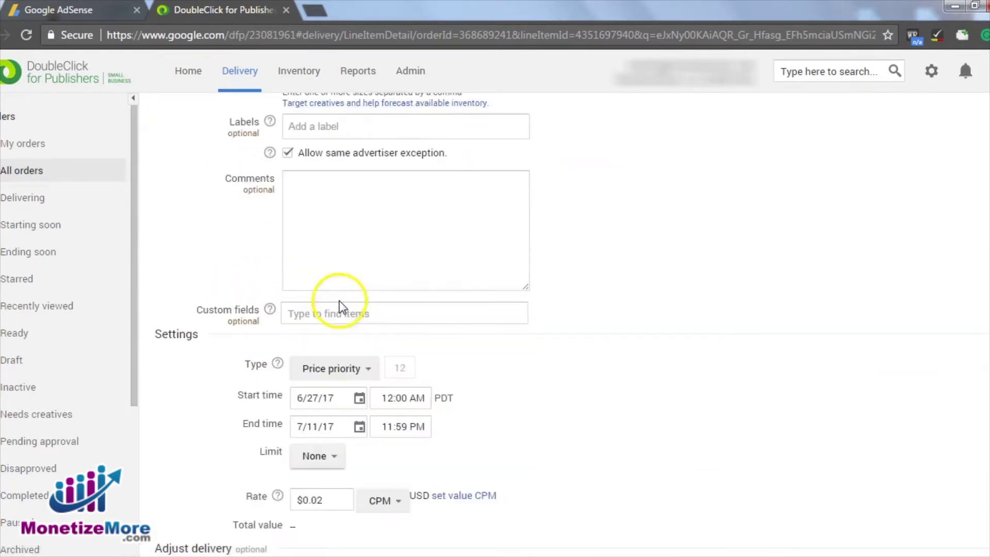
{"action": "scroll", "coordinate": [435, 310], "scroll_direction": "down", "scroll_amount": 3}
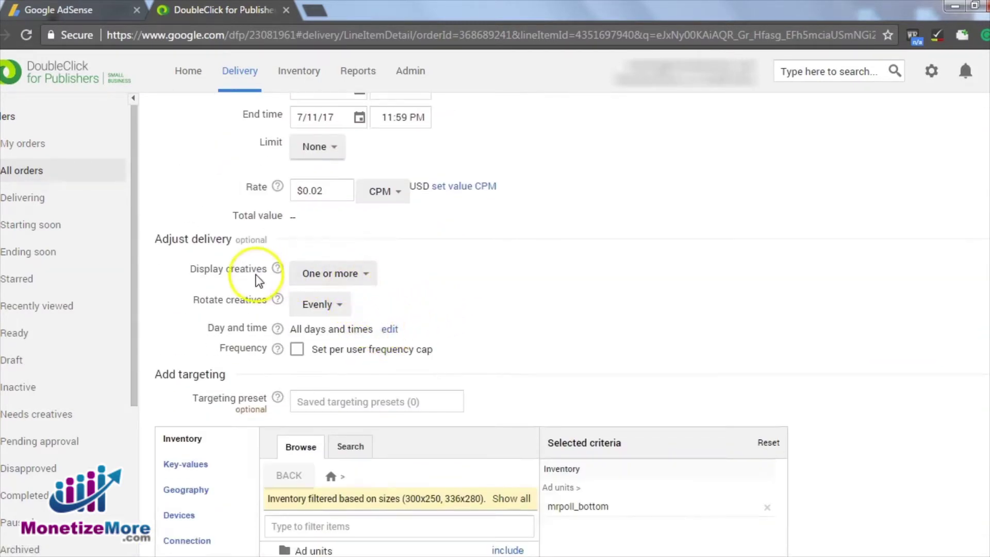
{"action": "left_click_drag", "start_coordinate": [158, 239], "coordinate": [231, 244]}
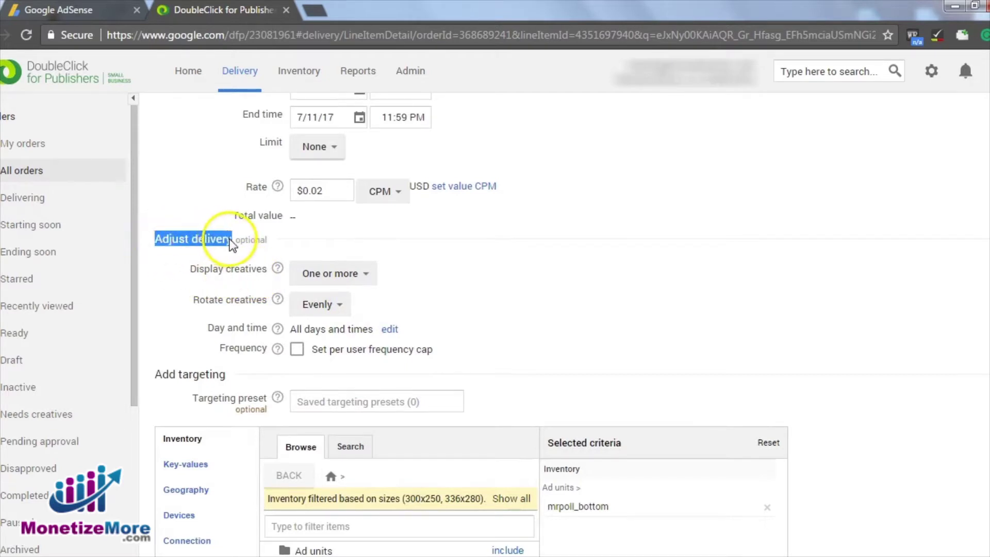
{"action": "left_click_drag", "start_coordinate": [194, 302], "coordinate": [259, 303]}
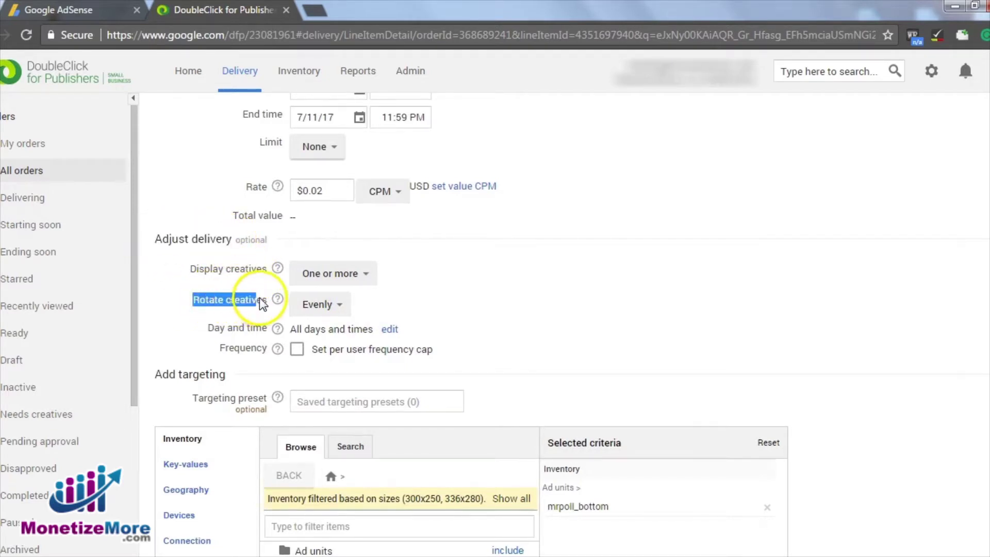
{"action": "left_click", "coordinate": [469, 305]}
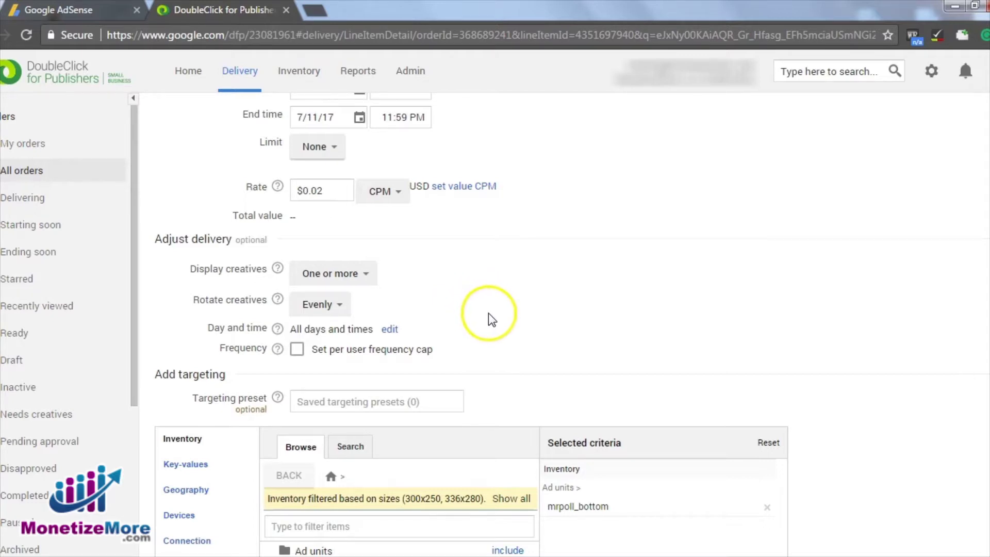
{"action": "left_click", "coordinate": [309, 304]}
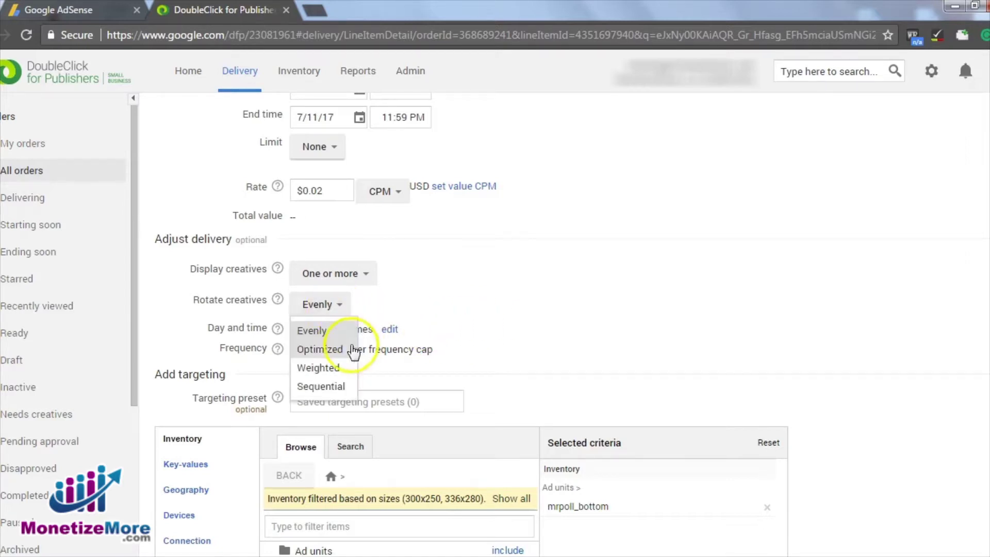
{"action": "left_click", "coordinate": [478, 292]}
Keep the end date at July 11, 2017 and save the line item
{"action": "scroll", "coordinate": [513, 309], "scroll_direction": "up", "scroll_amount": 3}
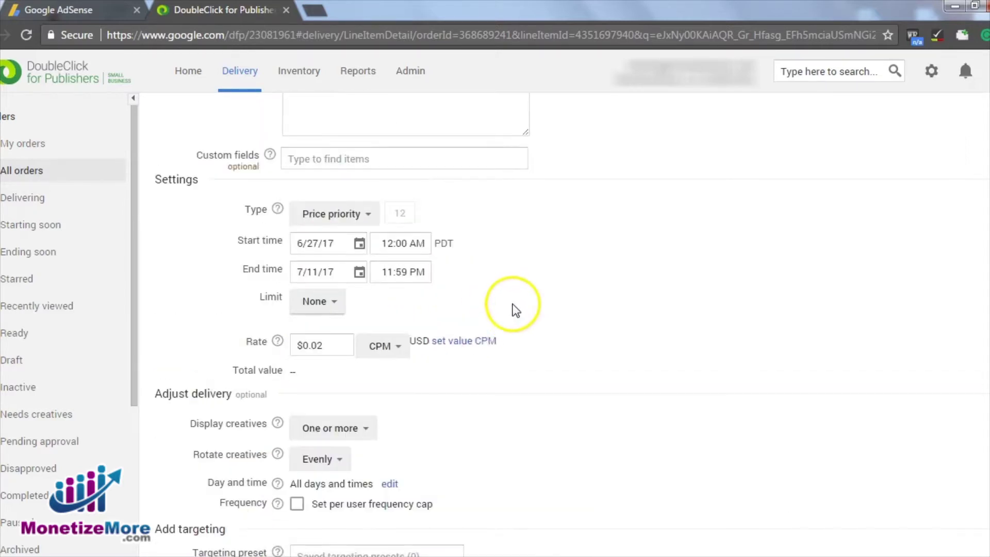
{"action": "left_click", "coordinate": [360, 272]}
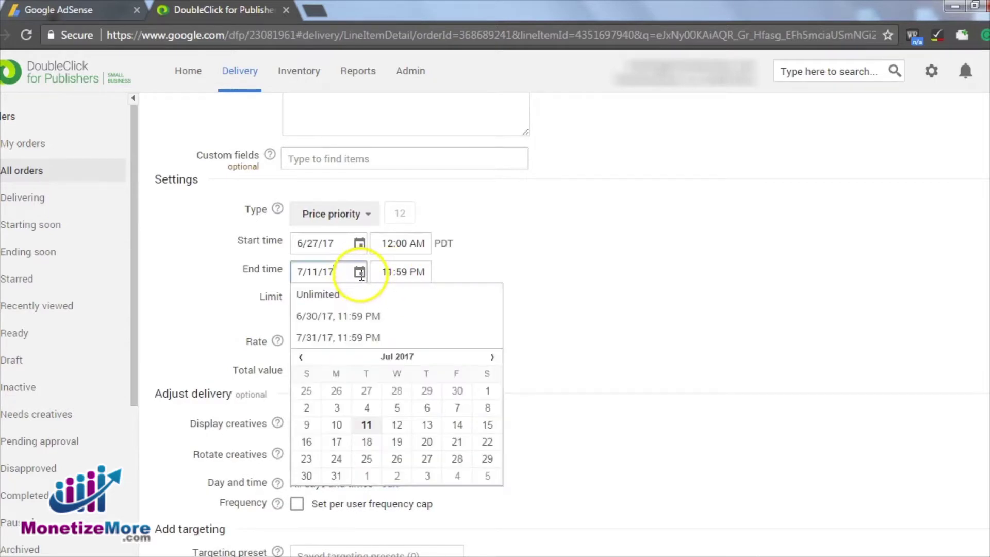
{"action": "left_click", "coordinate": [366, 426]}
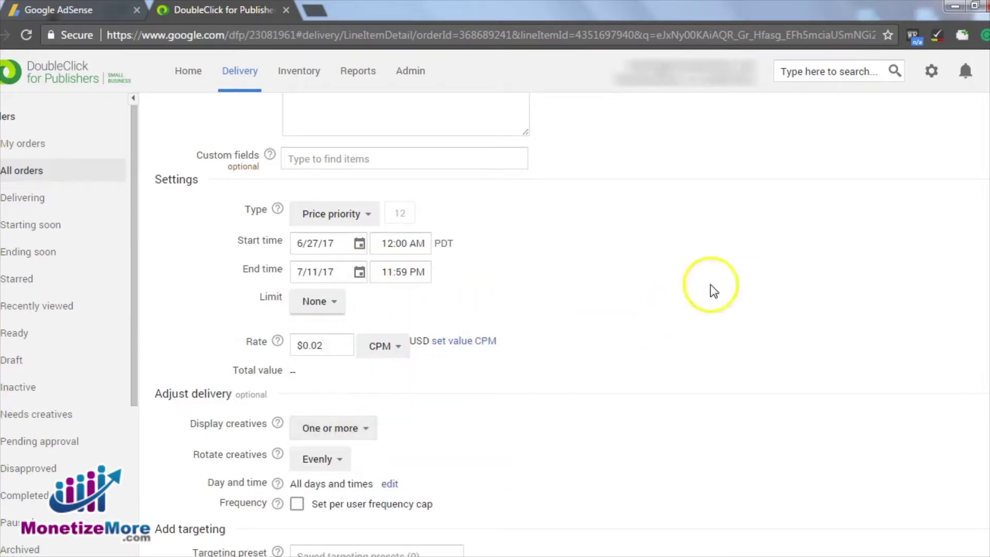
{"action": "scroll", "coordinate": [612, 290], "scroll_direction": "down", "scroll_amount": 9}
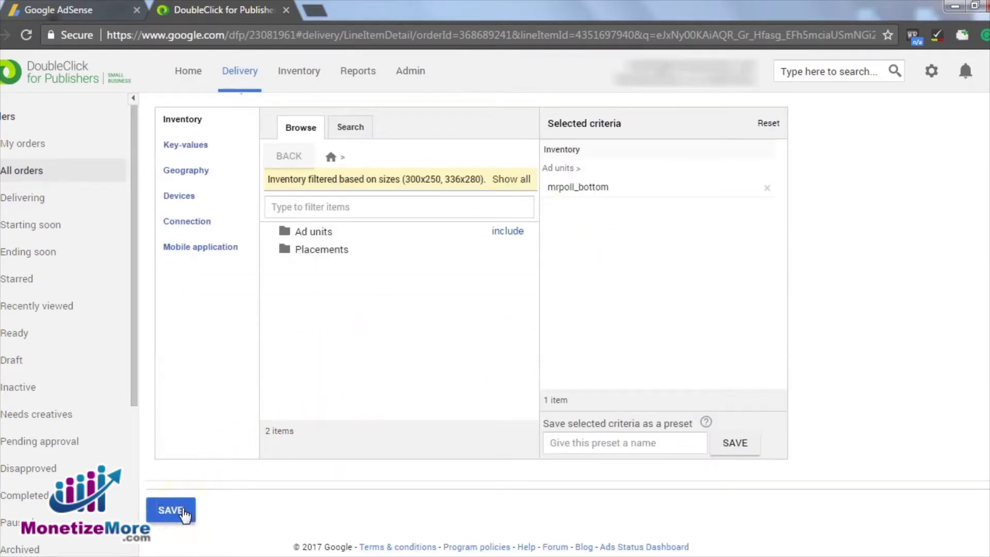
{"action": "left_click", "coordinate": [181, 512]}
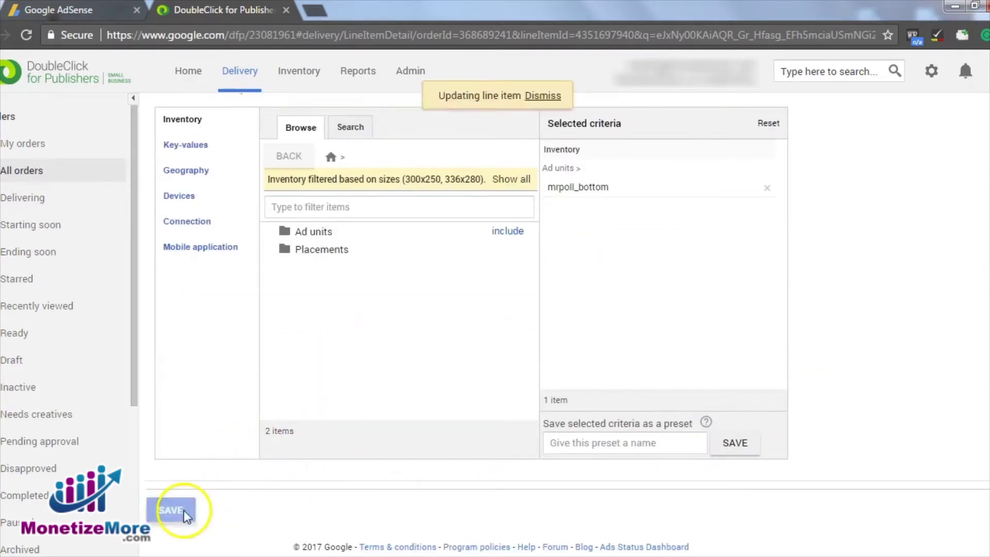
{"action": "scroll", "coordinate": [822, 216], "scroll_direction": "up", "scroll_amount": 10}
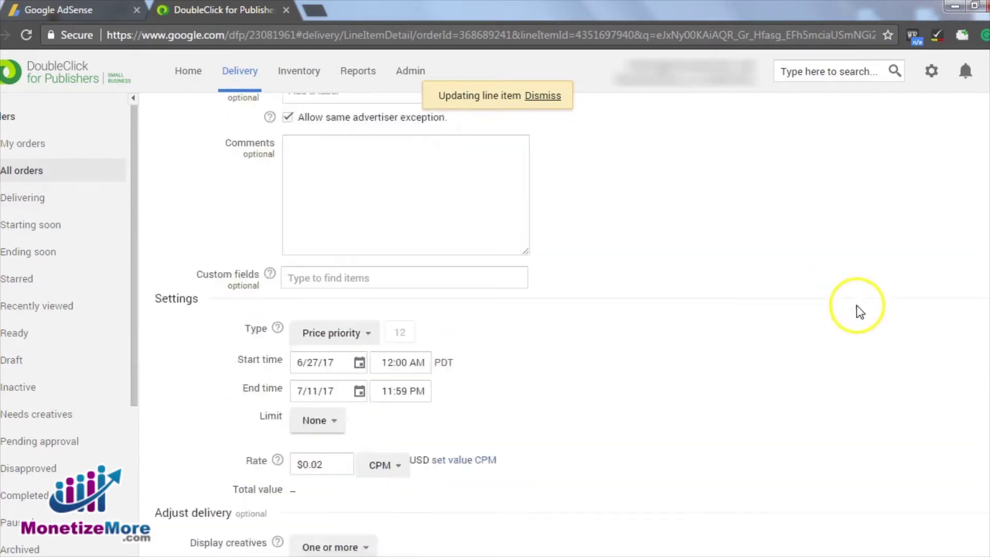
{"action": "scroll", "coordinate": [856, 305], "scroll_direction": "up", "scroll_amount": 6}
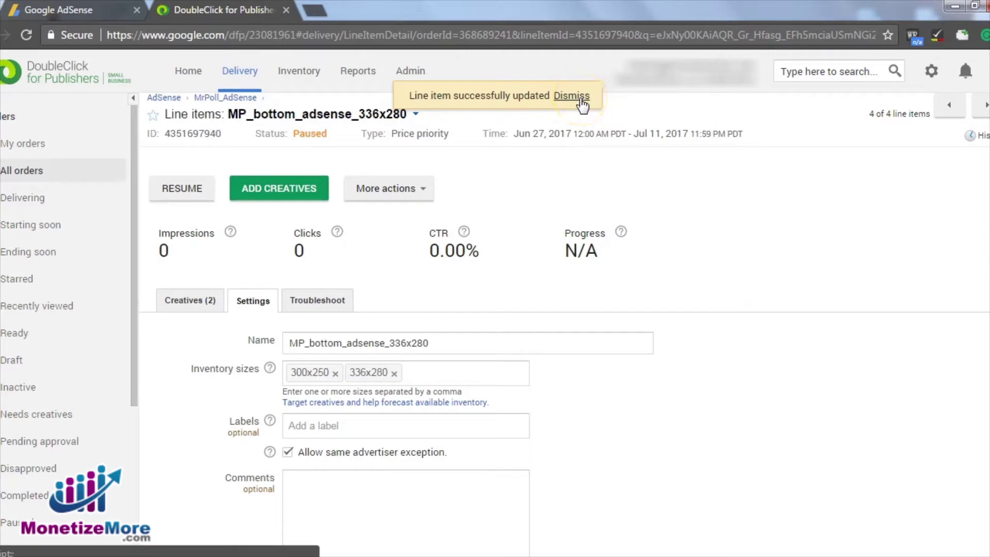
Dismiss the 'Line item successfully updated' message and review the saved settings, including 300x250 and 336x280 sizes
{"action": "left_click", "coordinate": [571, 96]}
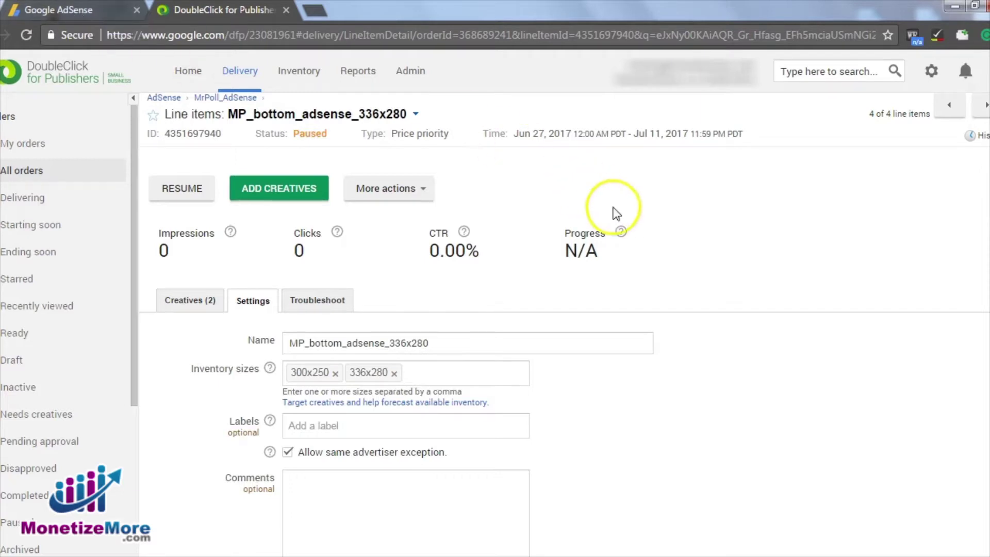
{"action": "scroll", "coordinate": [608, 204], "scroll_direction": "down", "scroll_amount": 1}
{"action": "scroll", "coordinate": [577, 232], "scroll_direction": "down", "scroll_amount": 1}
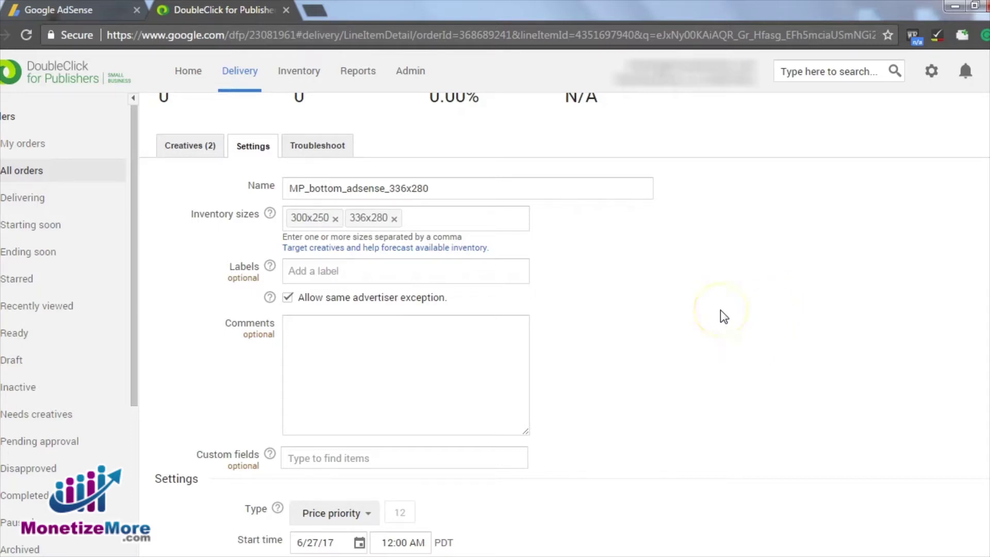
{"action": "scroll", "coordinate": [723, 317], "scroll_direction": "up", "scroll_amount": 2}
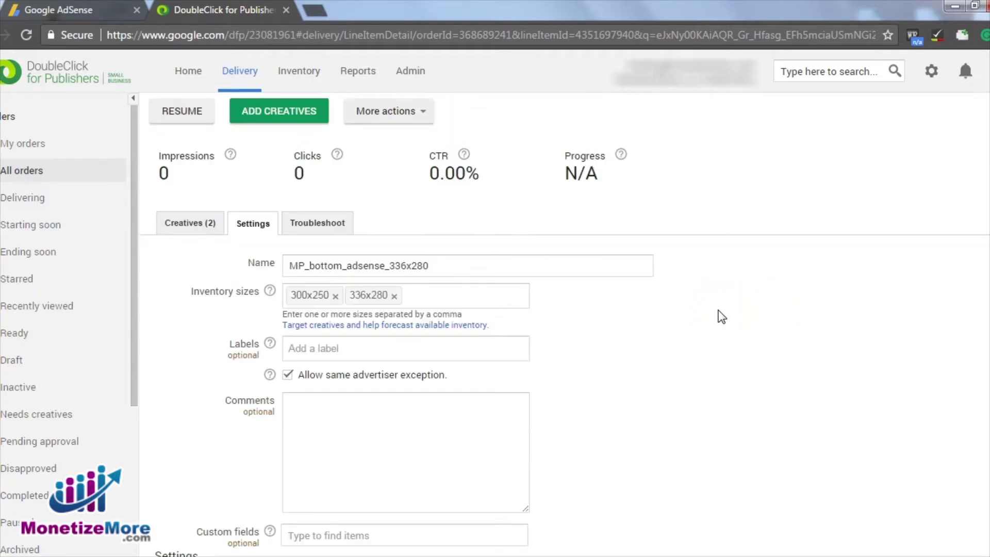
Show the Creatives list and tick, then untick, the mrpoll_adsense_300x250 creative
{"action": "left_click", "coordinate": [190, 223]}
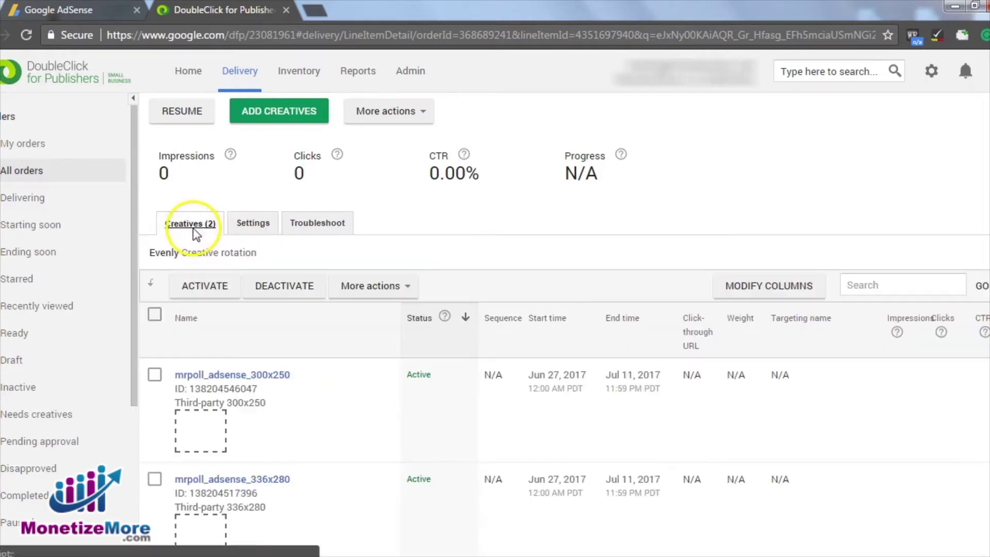
{"action": "scroll", "coordinate": [519, 219], "scroll_direction": "down", "scroll_amount": 1}
{"action": "scroll", "coordinate": [520, 219], "scroll_direction": "down", "scroll_amount": 3}
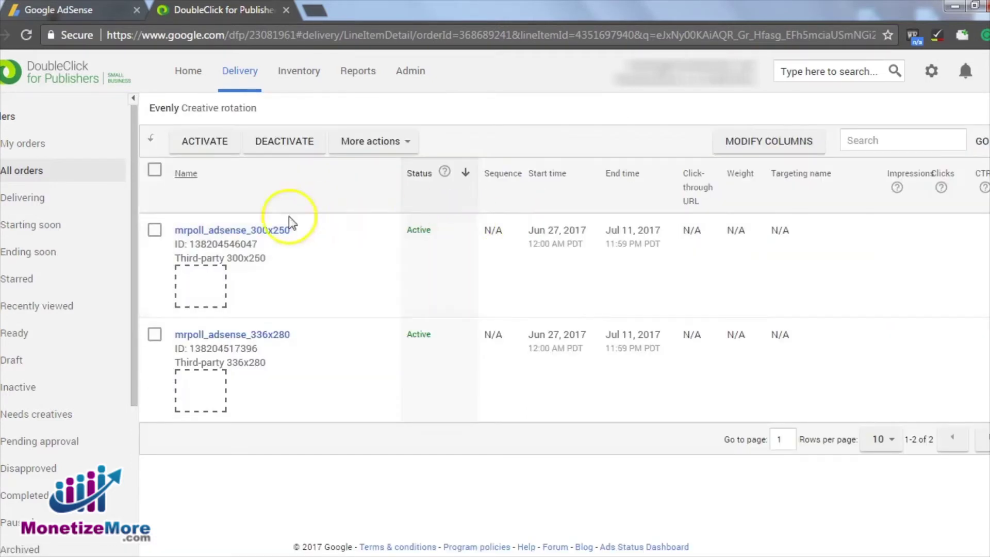
{"action": "left_click", "coordinate": [155, 230]}
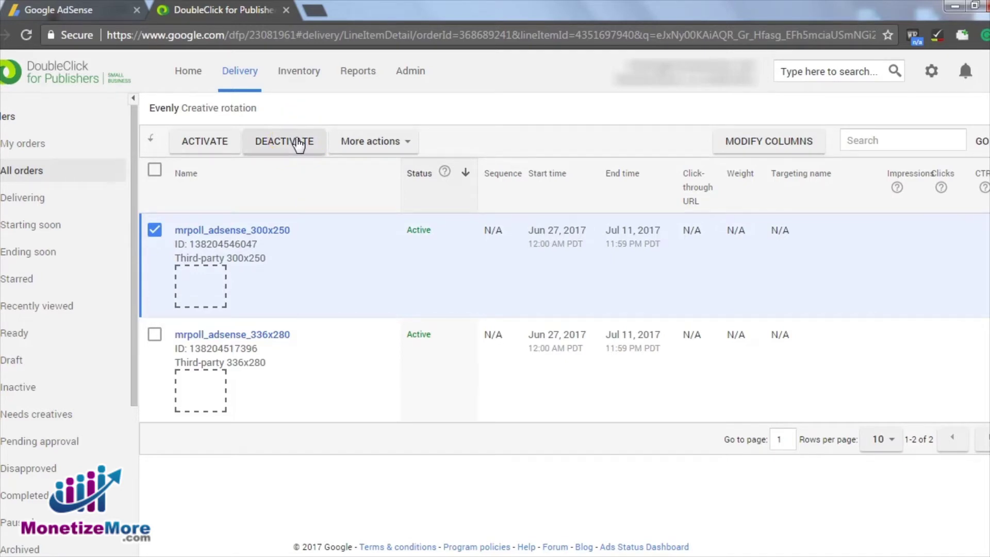
{"action": "left_click", "coordinate": [154, 230]}
Start a new Text & display unit in AdSense named mm1_Monetizemore_atf_300x250_text
{"action": "scroll", "coordinate": [254, 409], "scroll_direction": "up", "scroll_amount": 5}
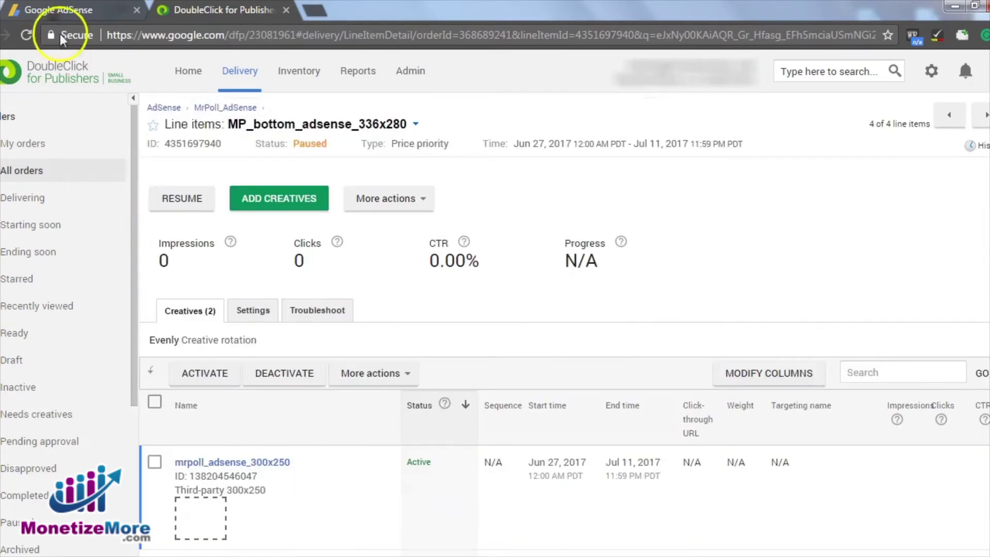
{"action": "left_click", "coordinate": [58, 11]}
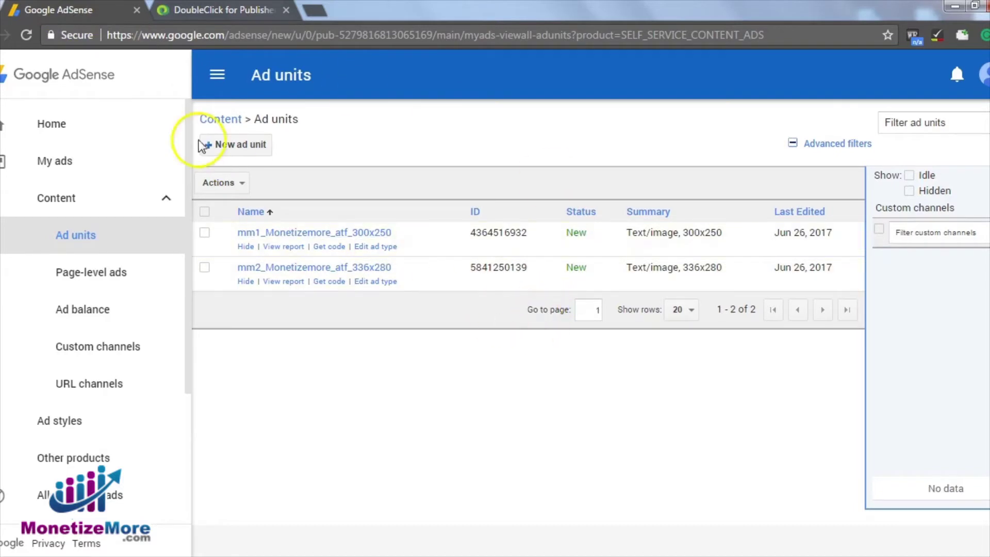
{"action": "left_click", "coordinate": [229, 146]}
{"action": "key", "text": "alt+Tab"}
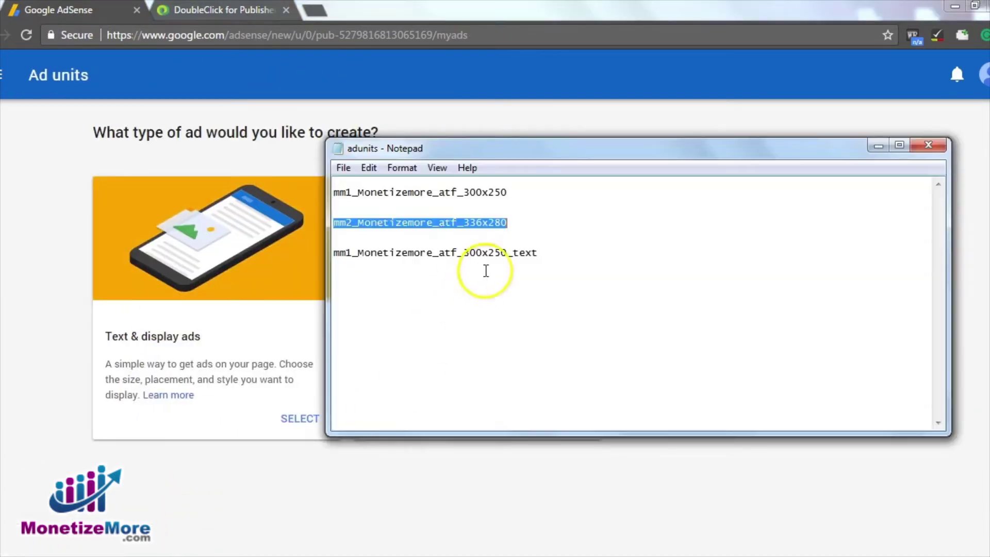
{"action": "left_click", "coordinate": [497, 256]}
{"action": "left_click_drag", "start_coordinate": [497, 256], "coordinate": [298, 259]}
{"action": "key", "text": "ctrl+c"}
{"action": "left_click", "coordinate": [291, 270]}
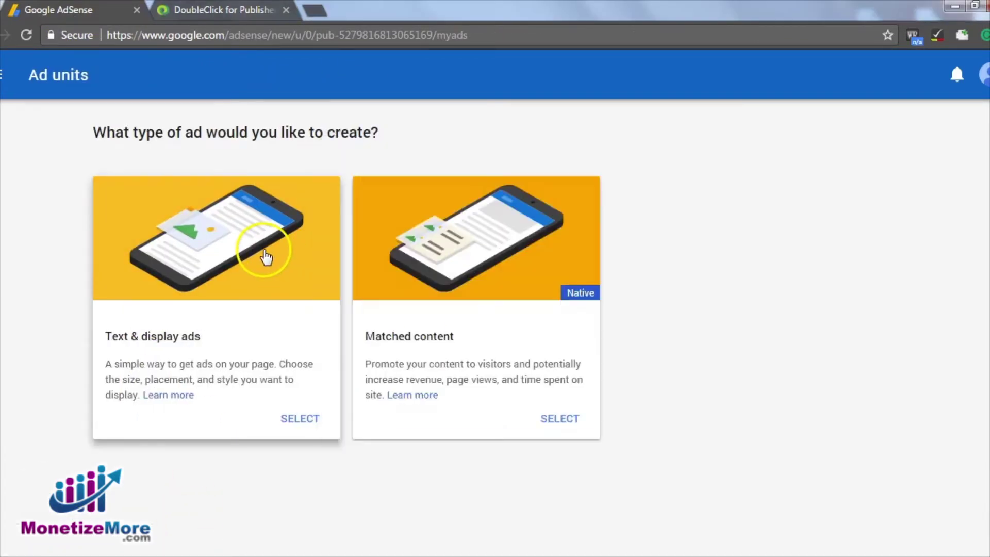
{"action": "key", "text": "ctrl+v"}
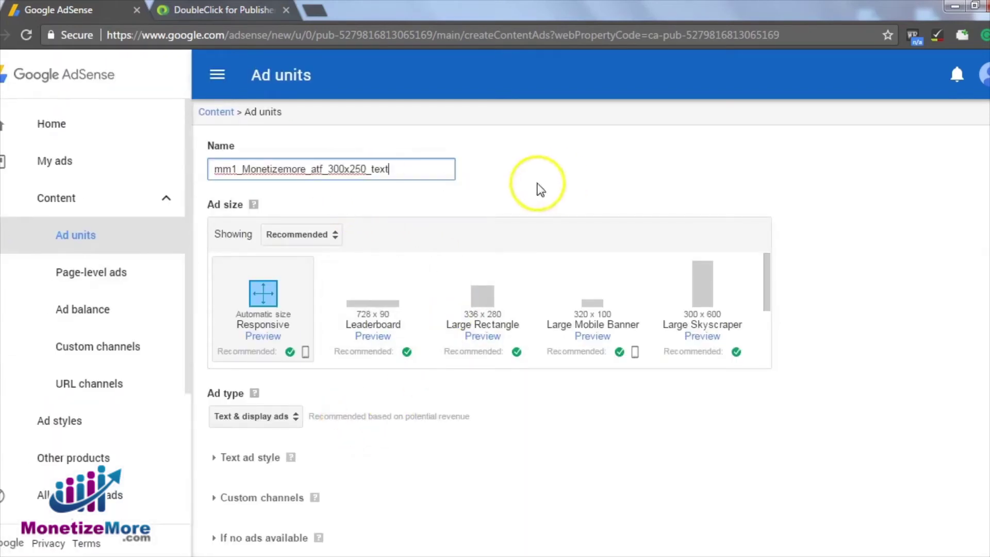
Set the ad type to Text ads only, save the unit and close the code
{"action": "scroll", "coordinate": [350, 317], "scroll_direction": "down", "scroll_amount": 2}
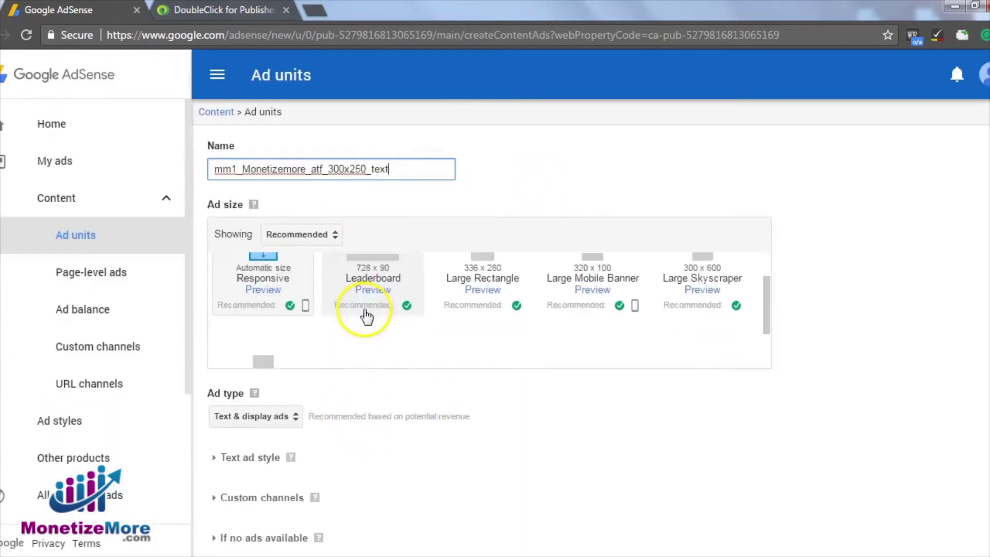
{"action": "scroll", "coordinate": [367, 404], "scroll_direction": "down", "scroll_amount": 1}
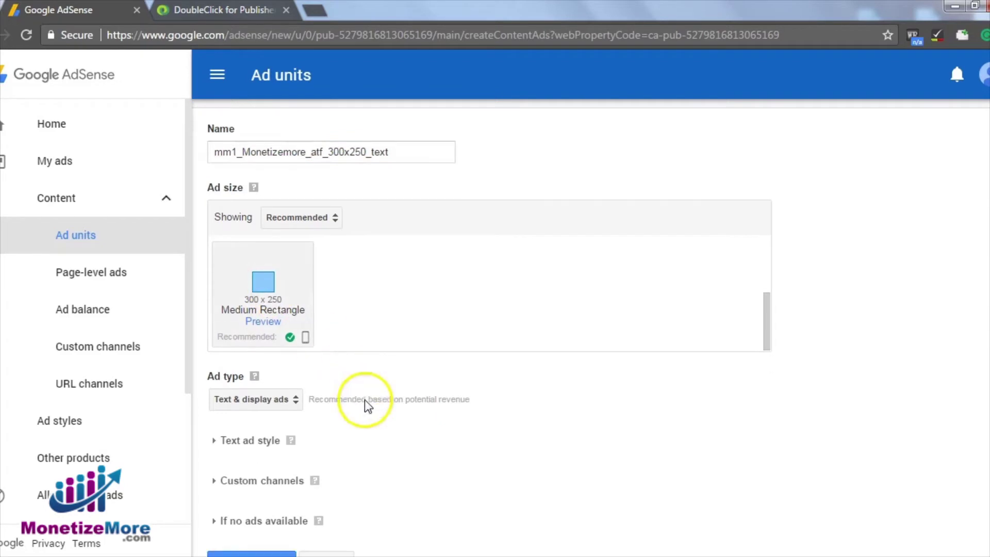
{"action": "left_click", "coordinate": [289, 373]}
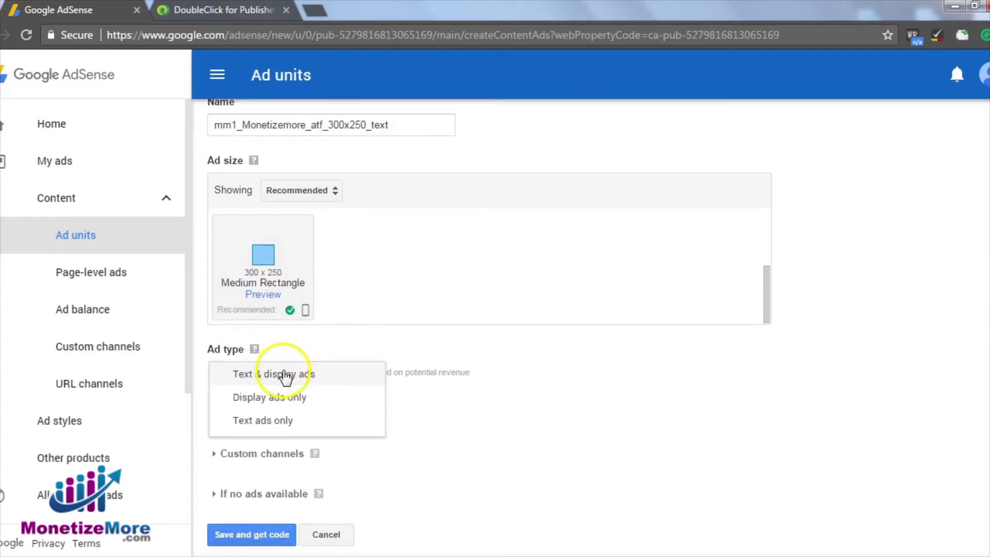
{"action": "left_click", "coordinate": [298, 424]}
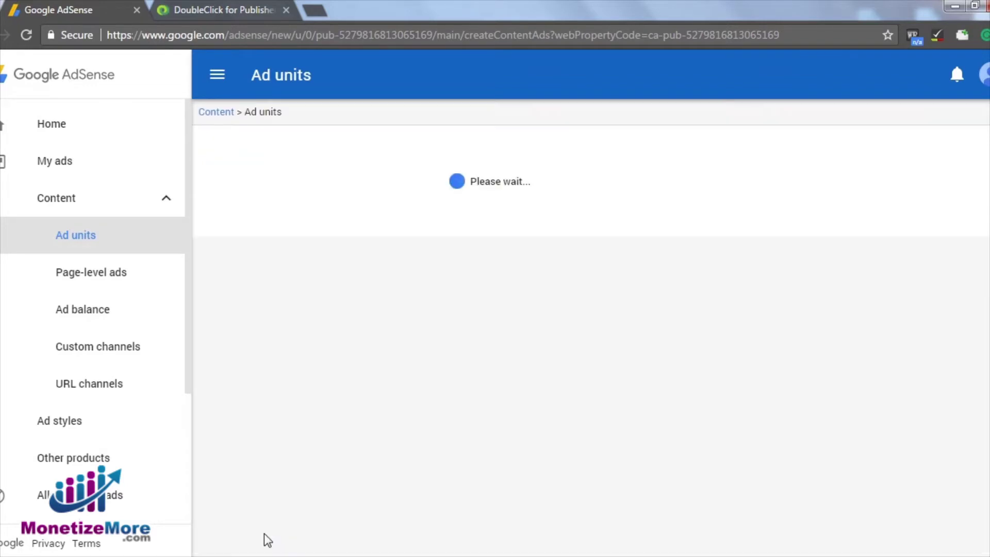
{"action": "left_click", "coordinate": [766, 388]}
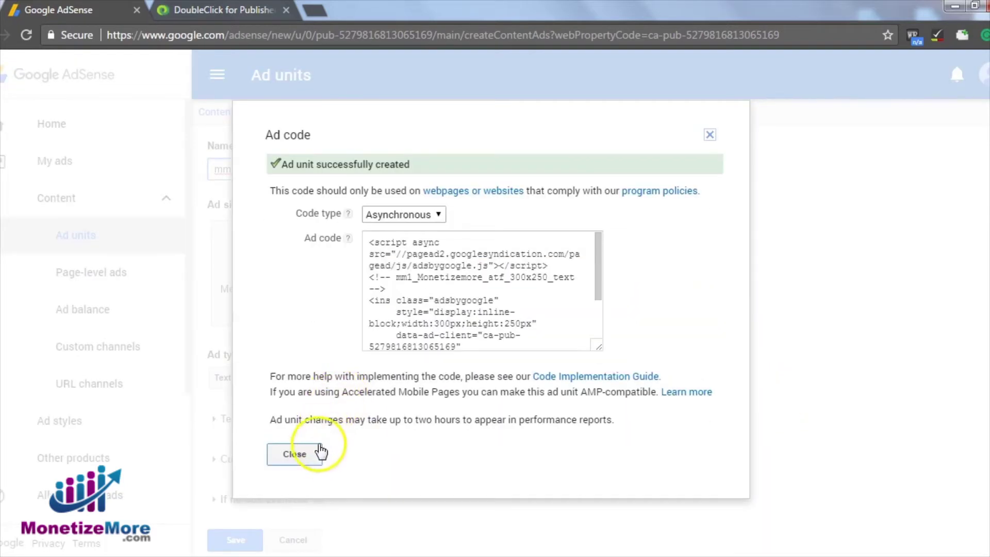
{"action": "left_click", "coordinate": [295, 455]}
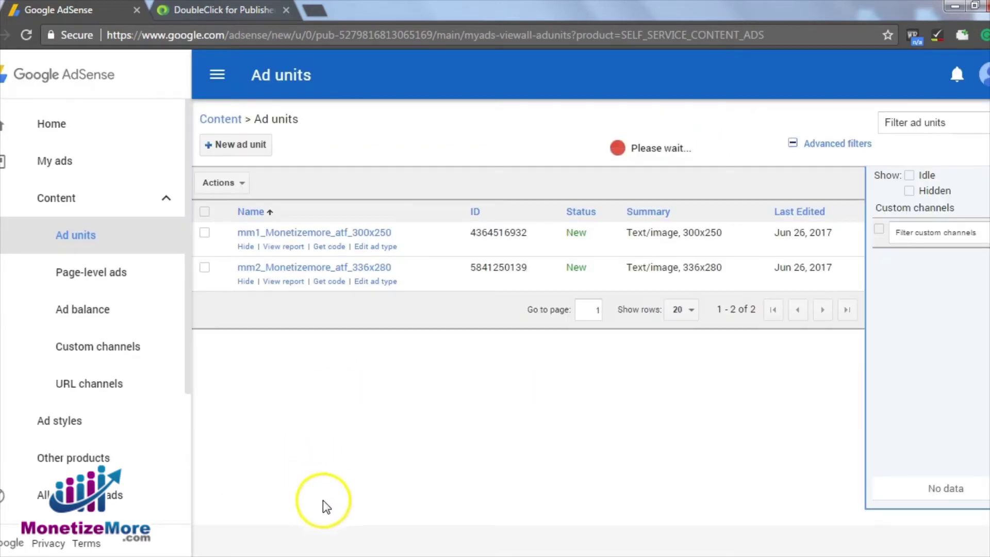